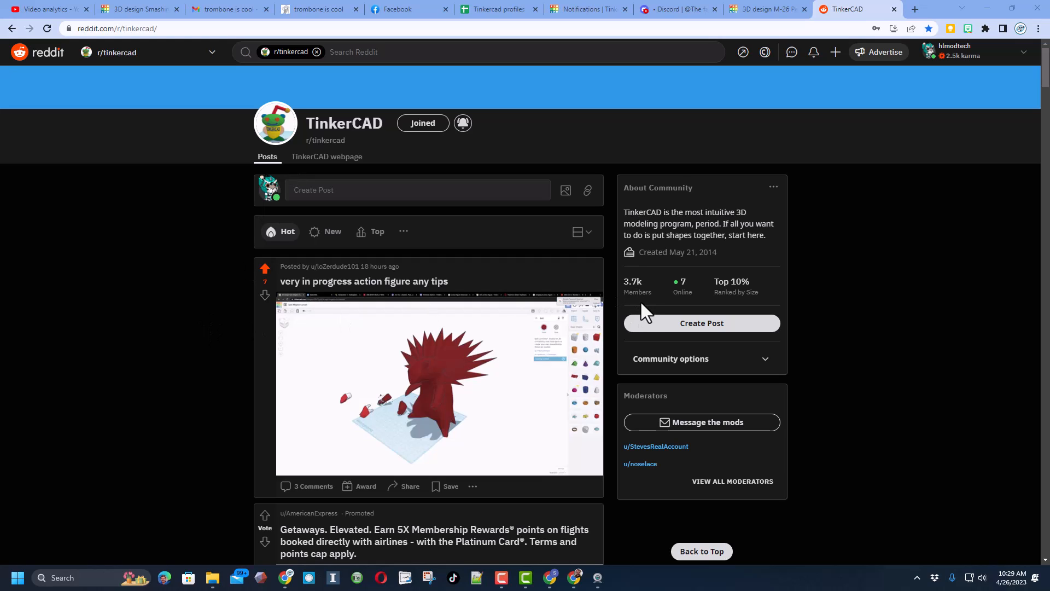
scroll(560, 291, "down", 10)
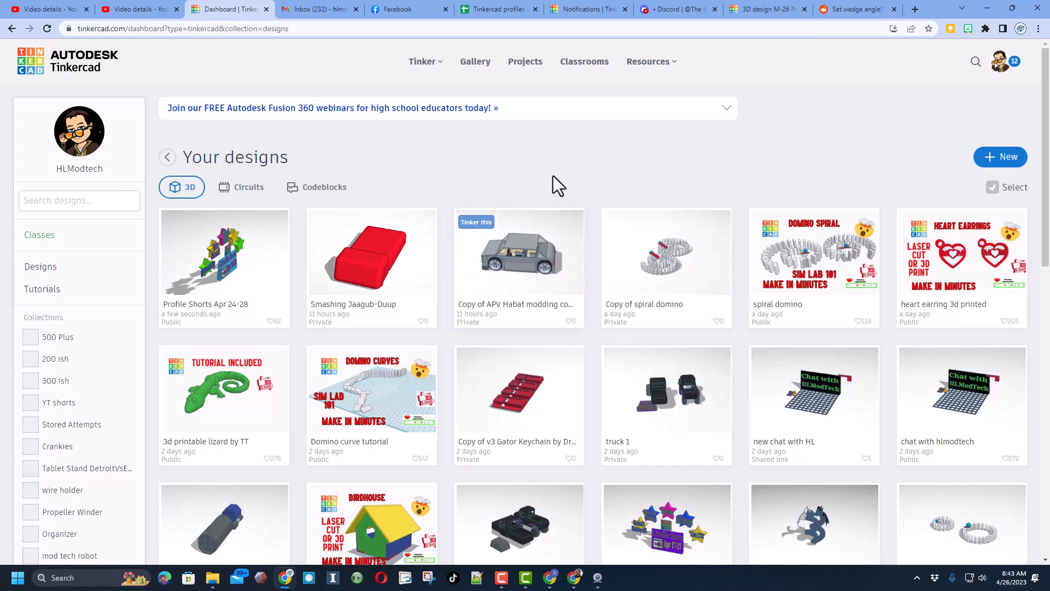
Step: Create a new 3D design and rename it "custom wedge"
left_click(1001, 156)
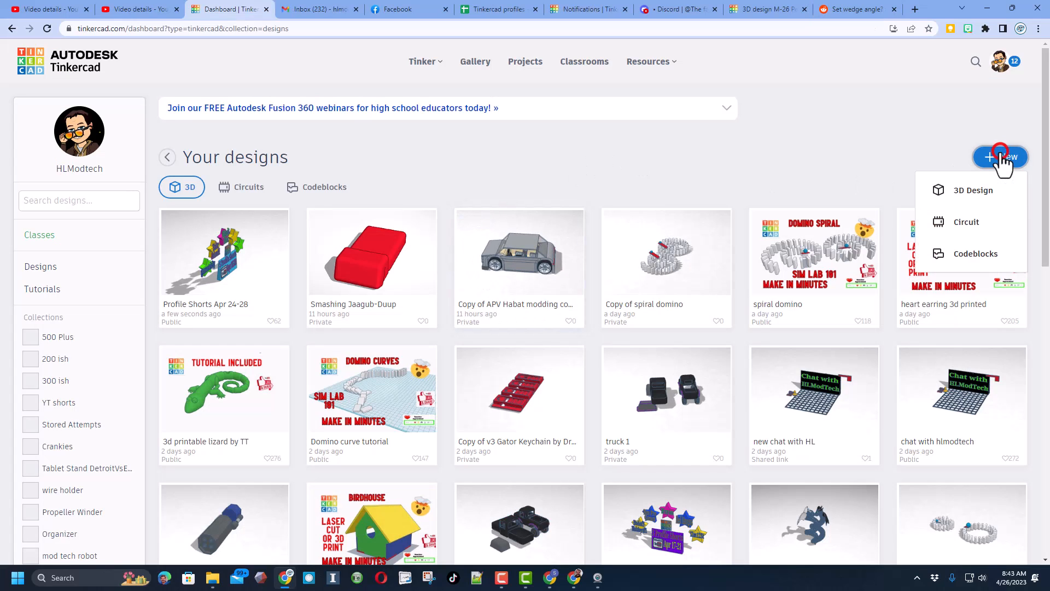
left_click(970, 192)
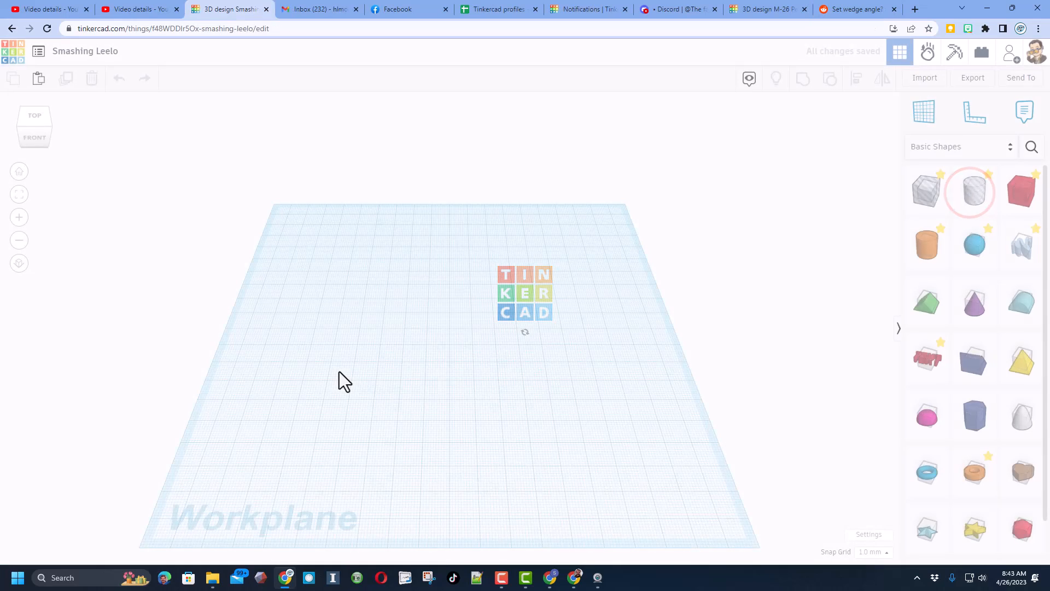
left_click(87, 53)
type("custom wedge")
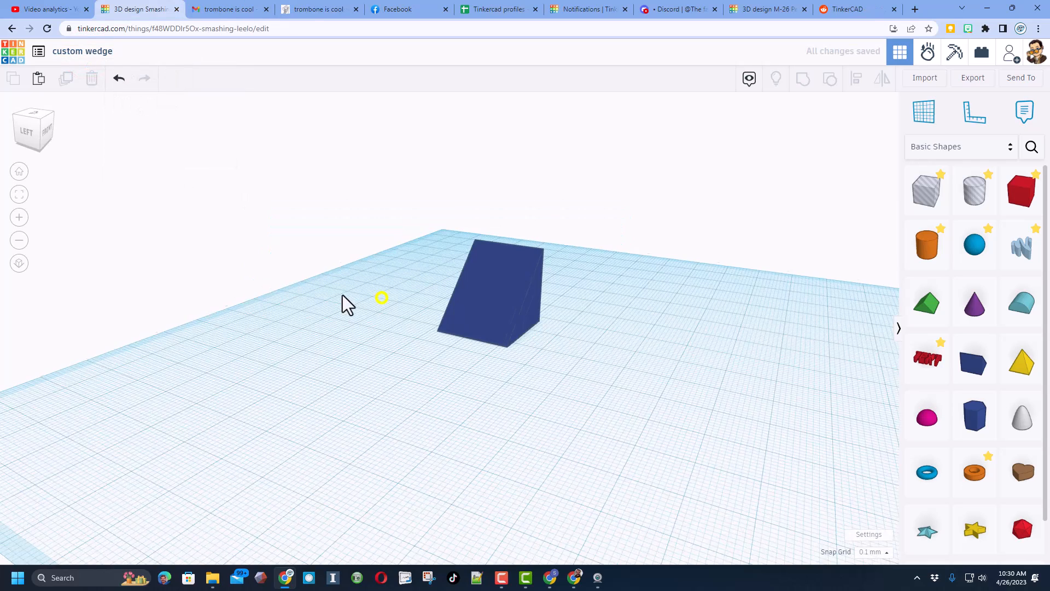
Step: Examine the blue wedge's sloped side and its shape properties from several angles
right_click_drag(342, 294, 525, 291)
left_click(525, 290)
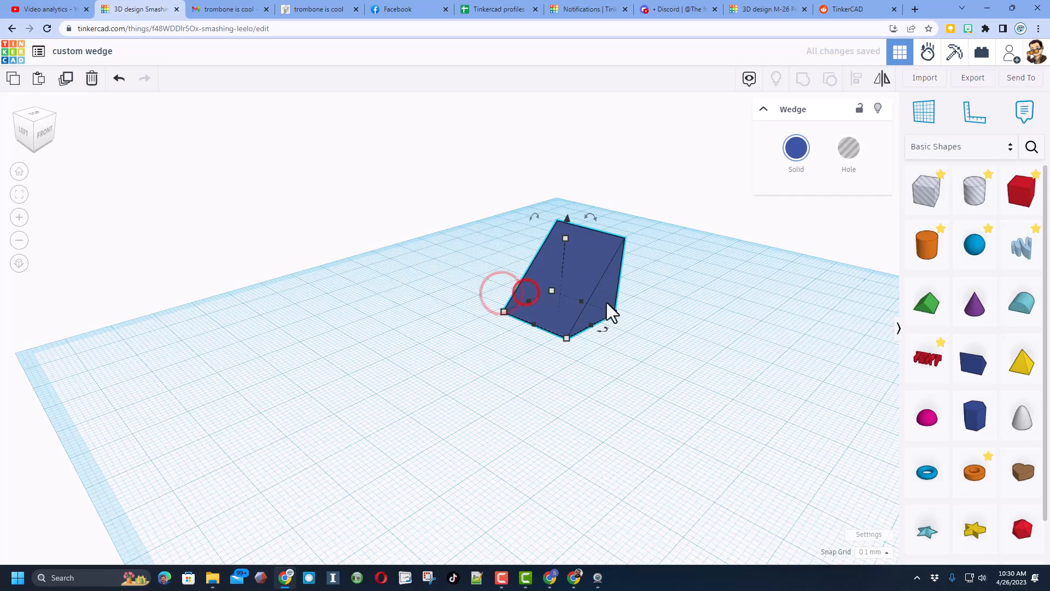
right_click_drag(651, 336, 654, 308)
right_click_drag(550, 382, 717, 385)
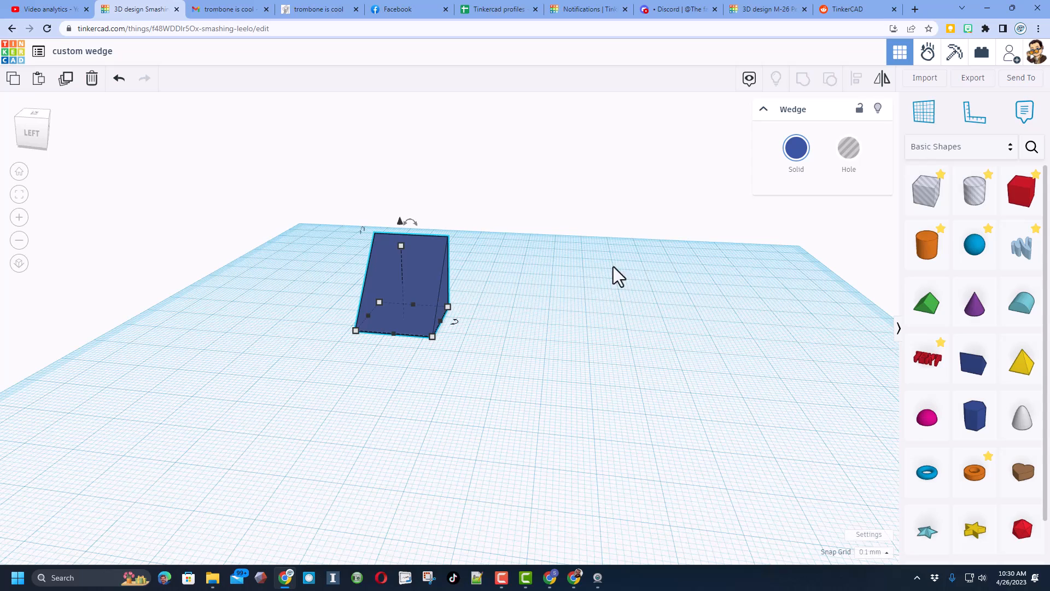
left_click(599, 283)
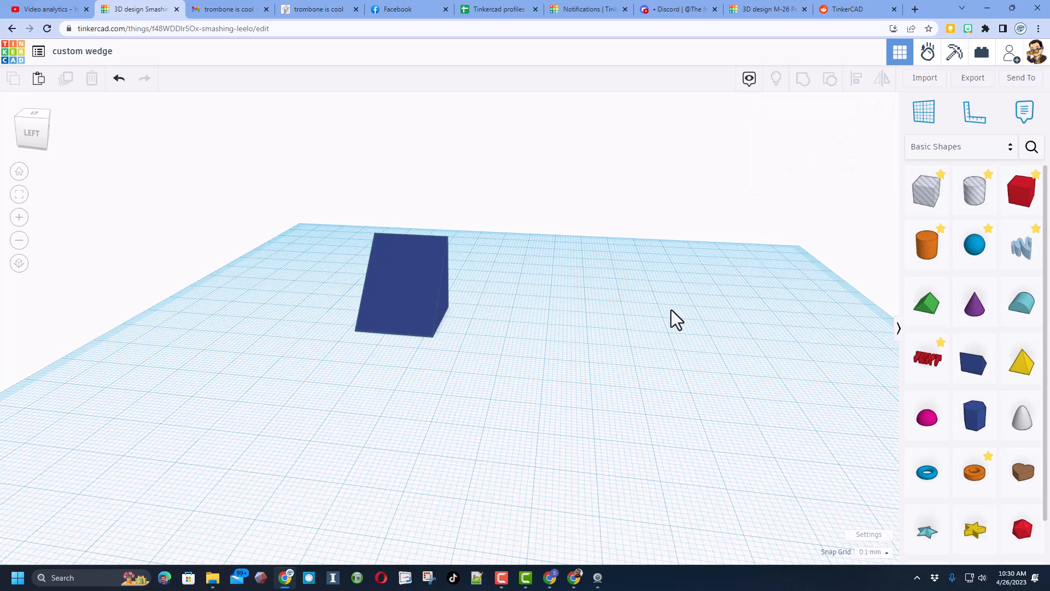
Step: Add a solid red box beside the blue wedge and place a ruler near the box's lower corner
left_click_drag(1010, 208, 592, 327)
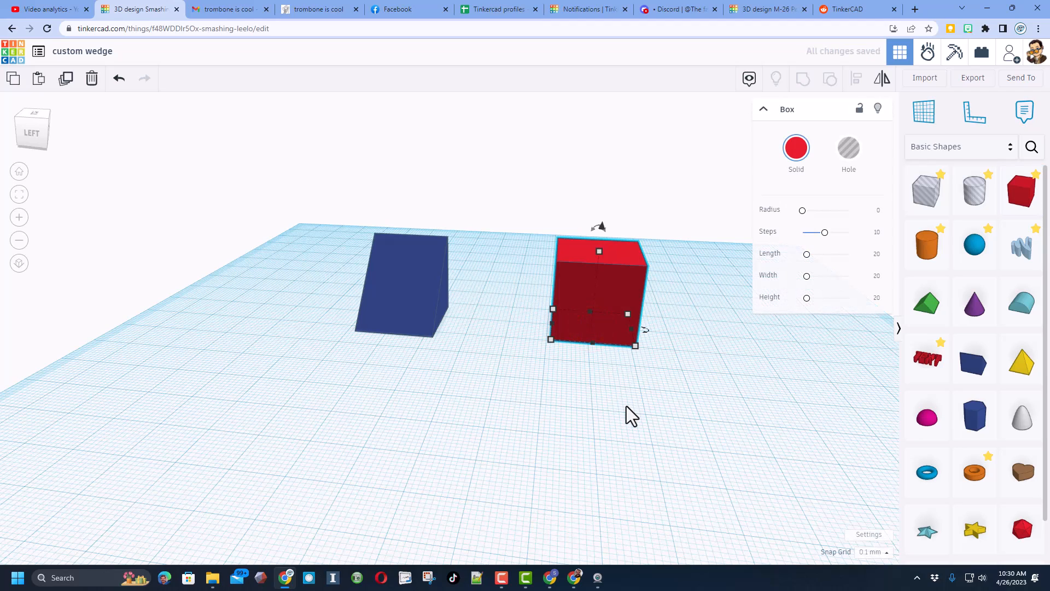
left_click(977, 121)
scroll(621, 400, "up", 3)
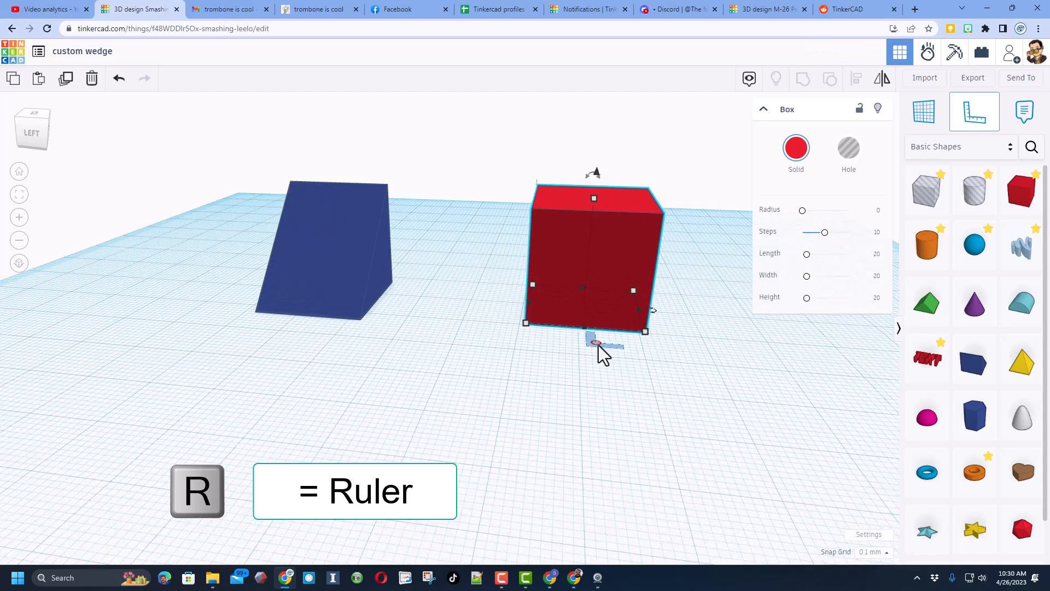
left_click(506, 350)
right_click_drag(559, 383, 550, 418)
scroll(550, 418, "up", 2)
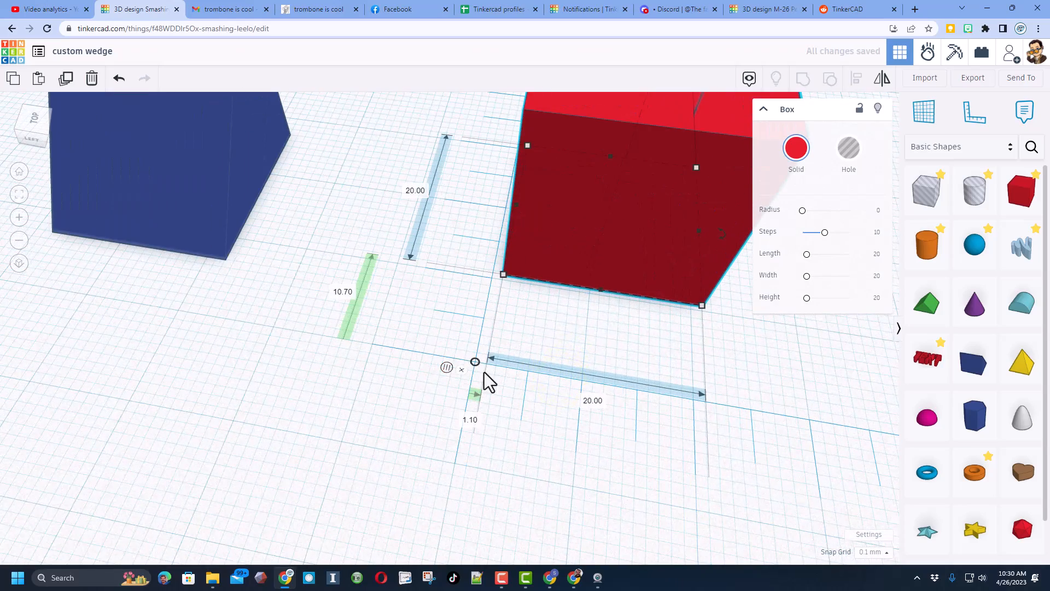
Step: Set the red box's offsets from the ruler origin to 0 in both directions and dismiss the ruler
scroll(514, 331, "down", 2)
left_click_drag(567, 275, 559, 331)
type("0")
key("Return")
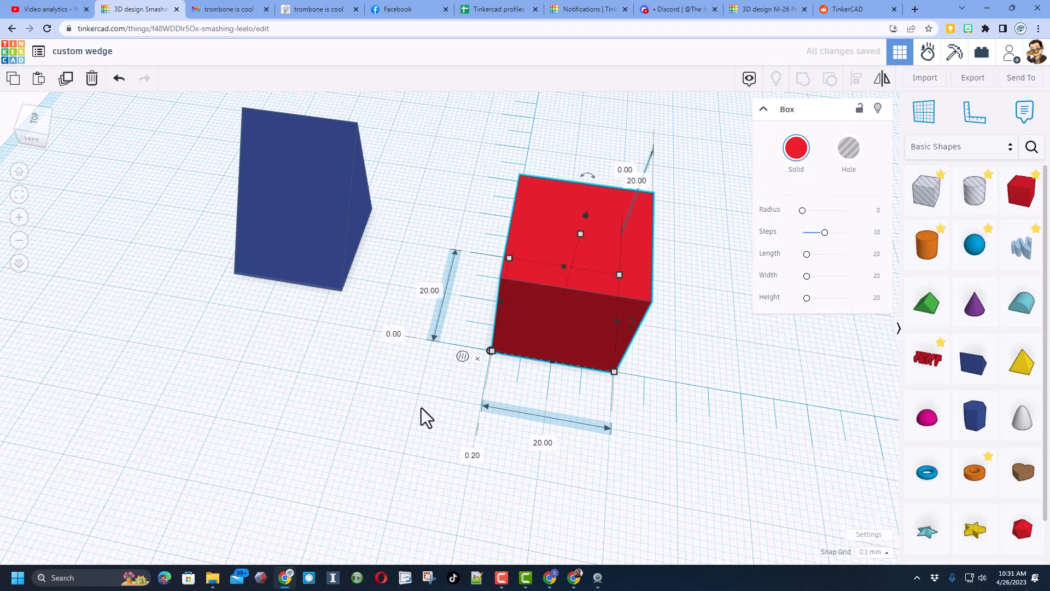
left_click(473, 456)
type("0")
key("Return")
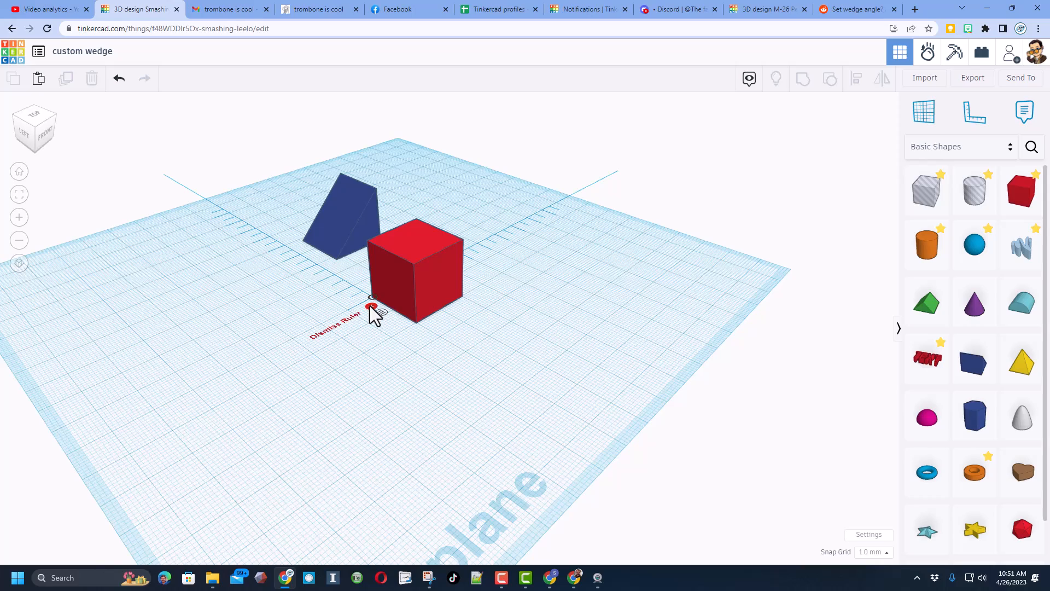
left_click(370, 306)
scroll(403, 350, "up", 2)
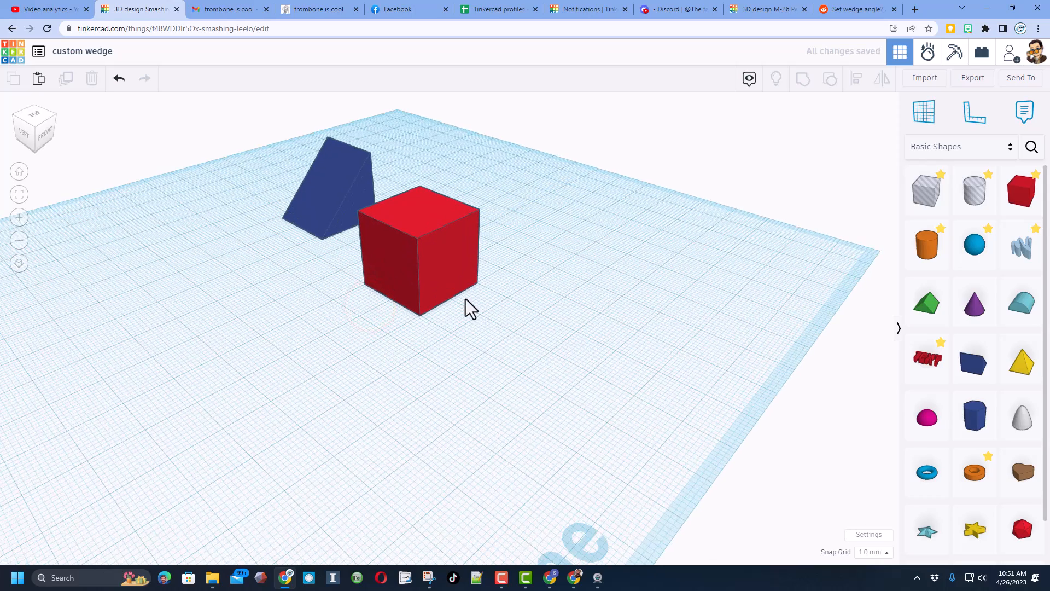
Step: Add a box hole beside the red box and rotate it -60° in the front plane
left_click(921, 197)
left_click(320, 337)
right_click_drag(530, 346, 460, 284)
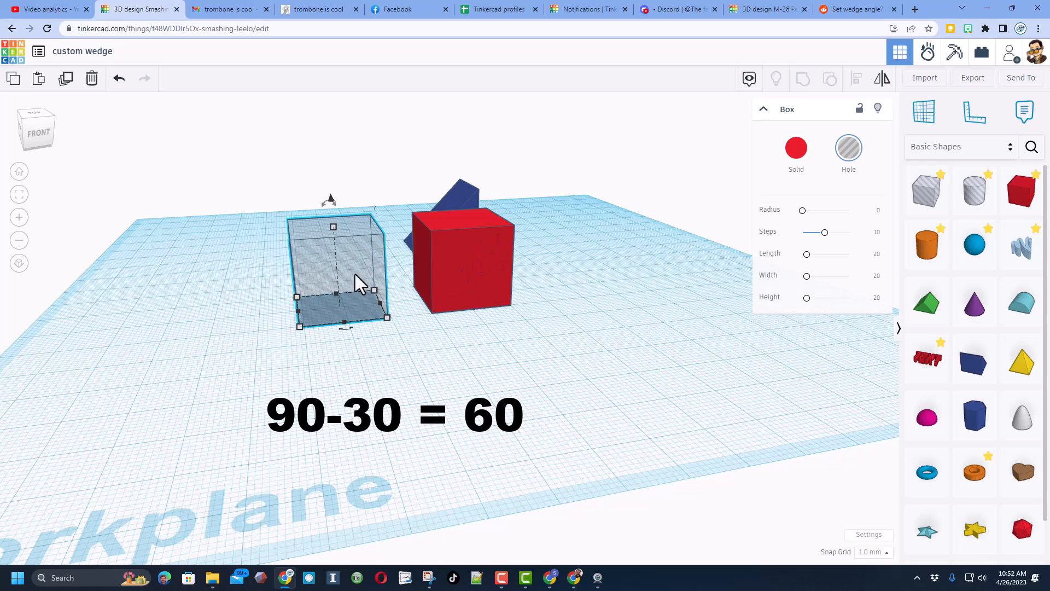
mouse_move(337, 202)
left_click_drag(336, 204, 452, 150)
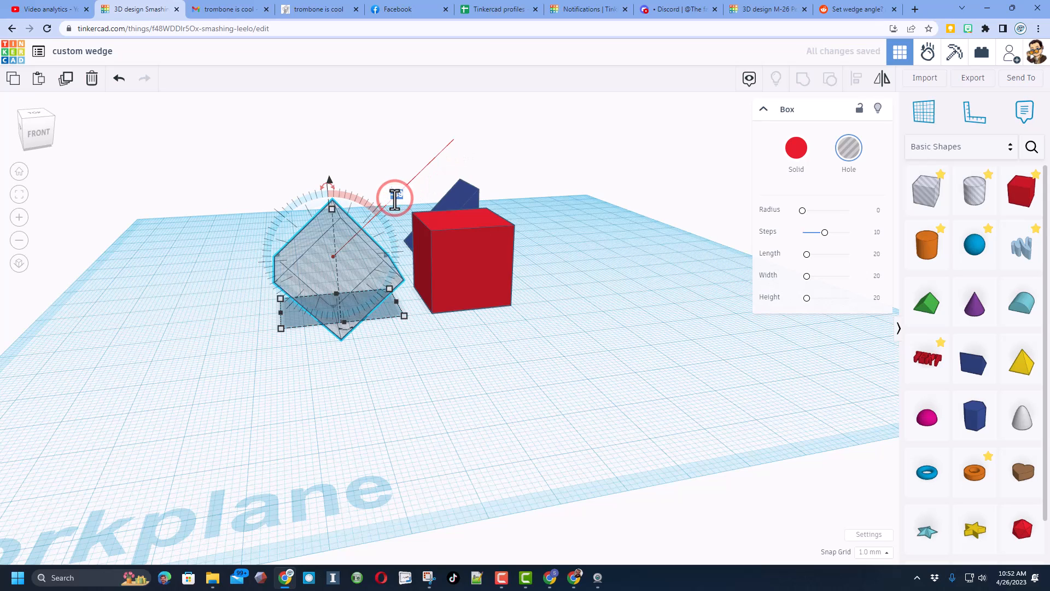
key("Return")
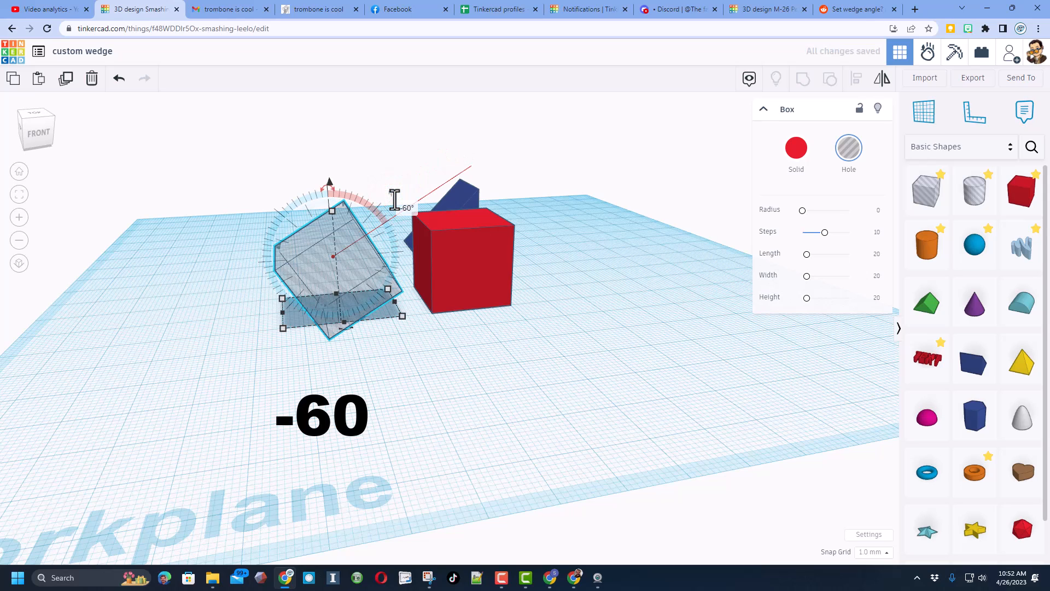
Step: Align the rotated box hole with the base and left side of the red box
left_click(331, 318)
key("l")
right_click_drag(313, 403, 497, 304)
left_click_drag(500, 289, 267, 372)
key("l")
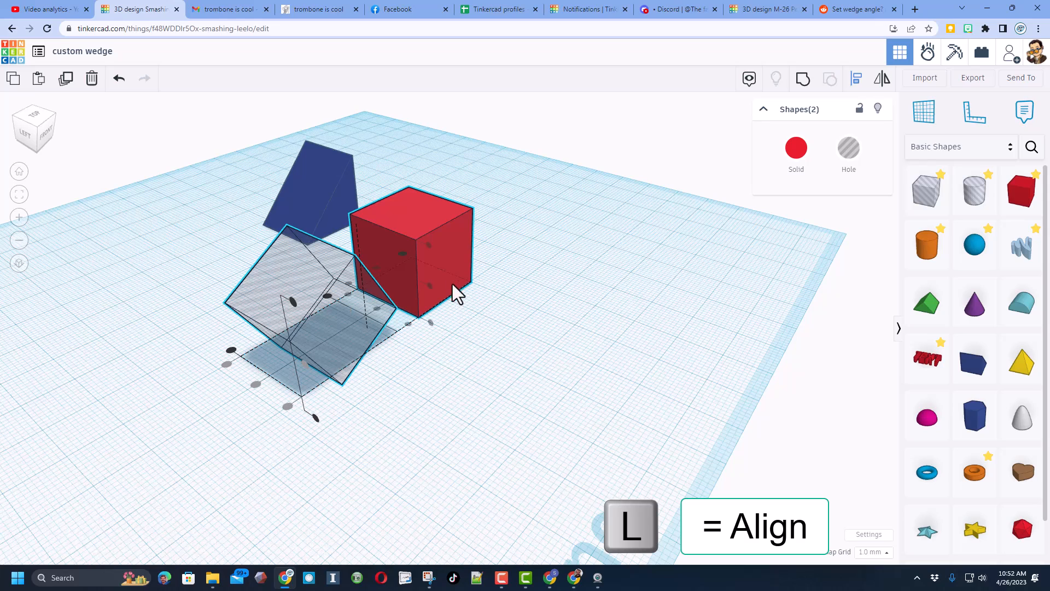
left_click(431, 324)
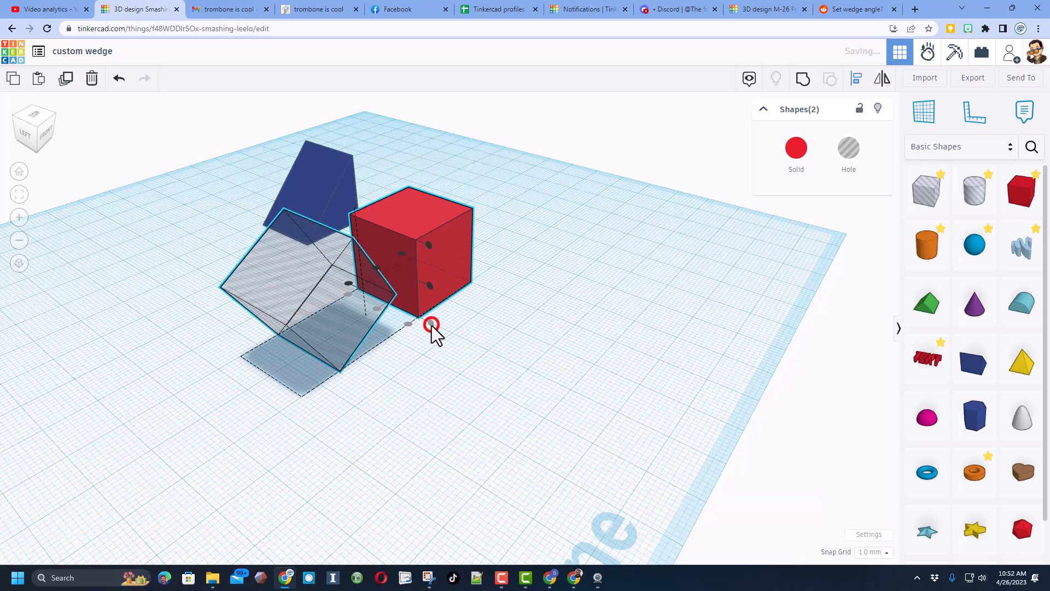
left_click(349, 281)
right_click_drag(462, 312, 497, 257)
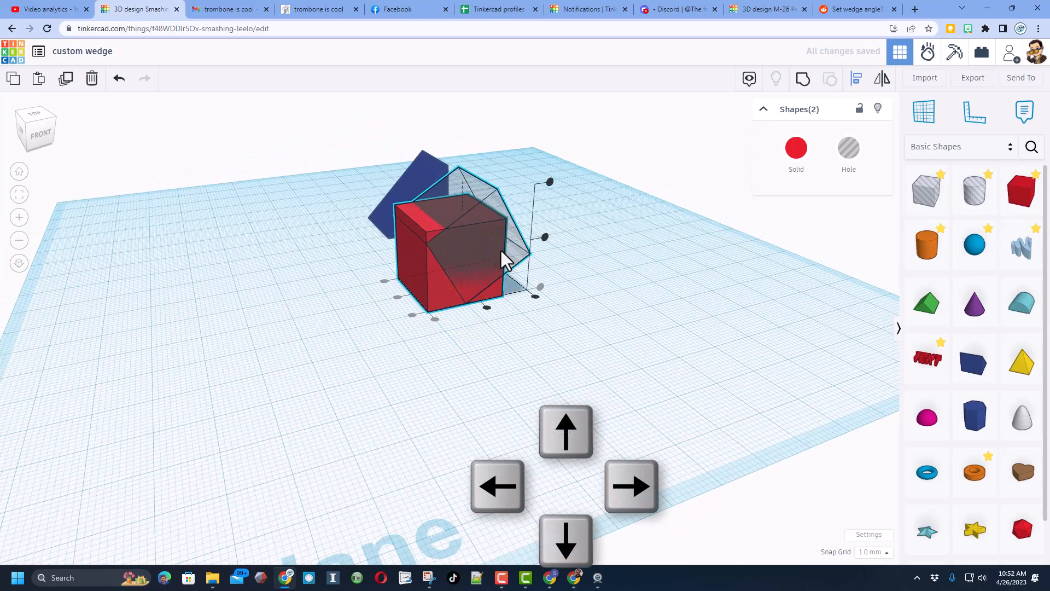
Step: Move only the rotated hole left in small steps until its lowest edge meets the red box's lower left edge
left_click(565, 131)
left_click(490, 204)
key("Left")
key("Left")
key("Left")
key("Left")
key("Left")
key("Left")
key("Left")
key("Left")
key("Left")
key("Left")
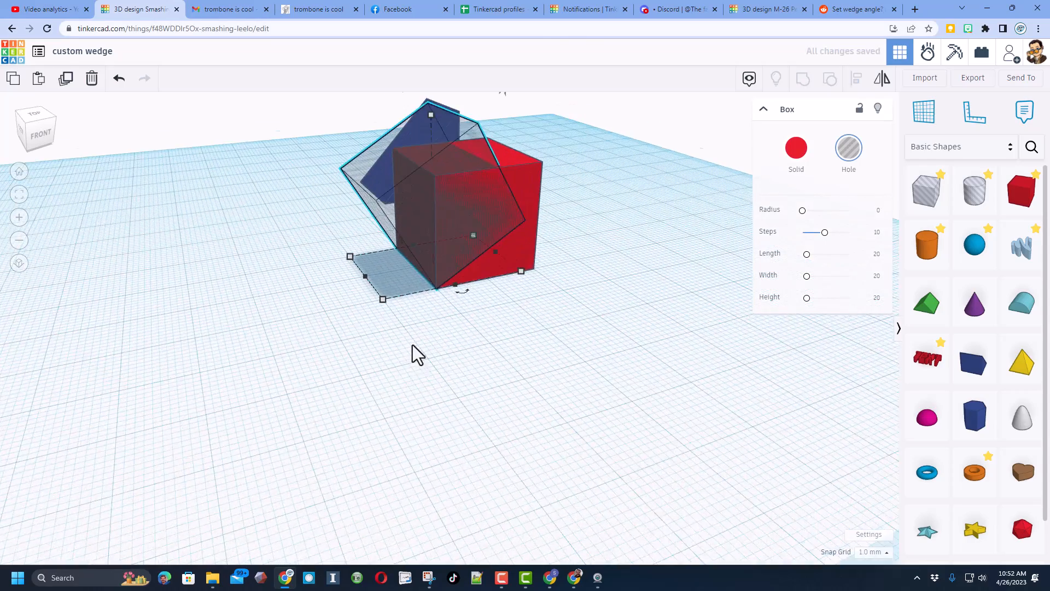
Step: Check where the hole's lowest edge meets the red box's corner and set the snap grid to 0.1 mm
scroll(437, 318, "up", 6)
right_click_drag(375, 315, 351, 295)
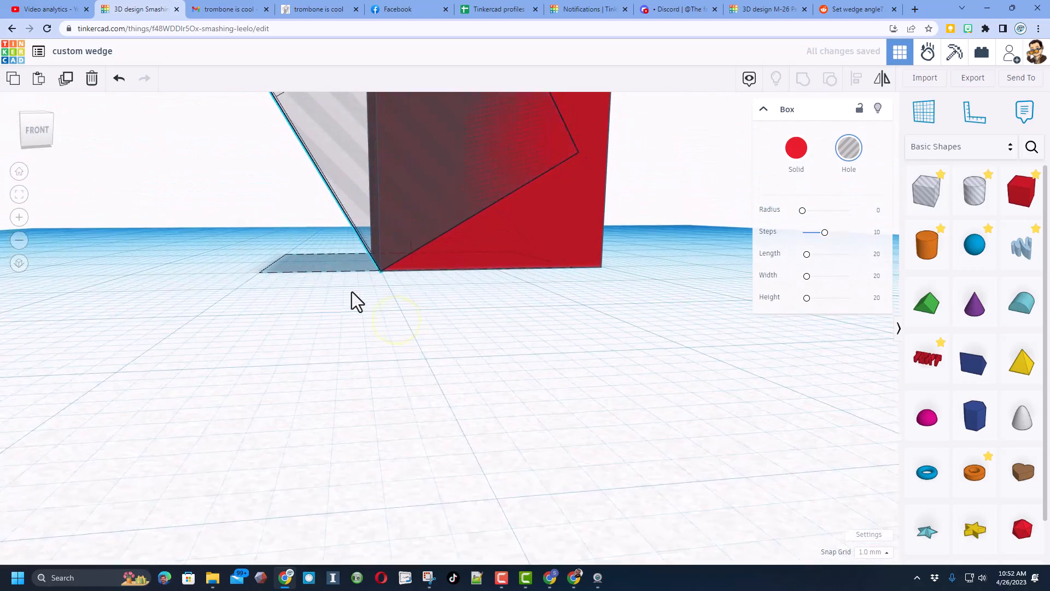
left_click(870, 552)
left_click(871, 445)
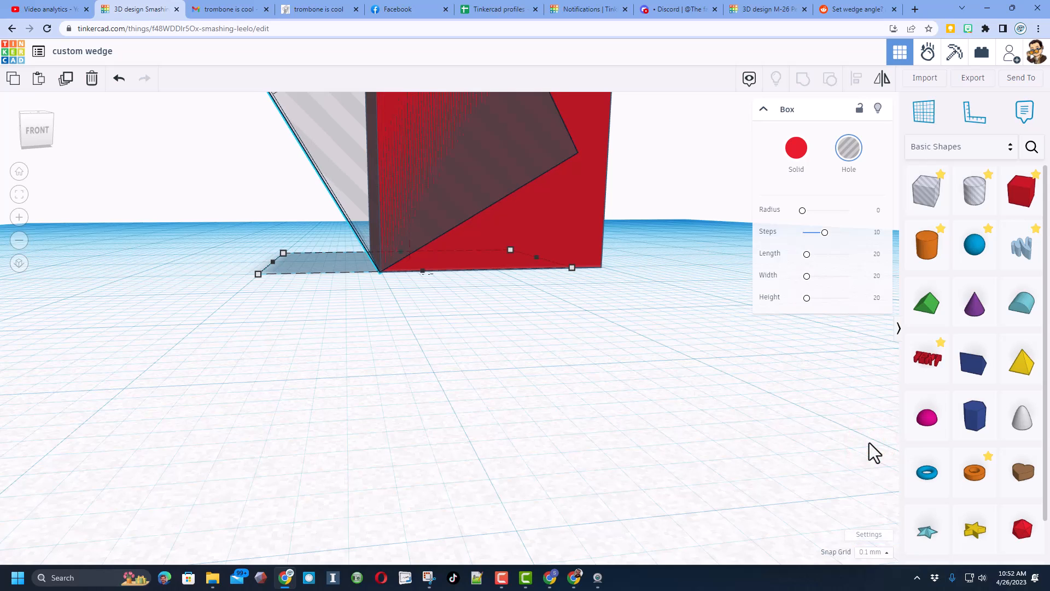
scroll(822, 444, "down", 5)
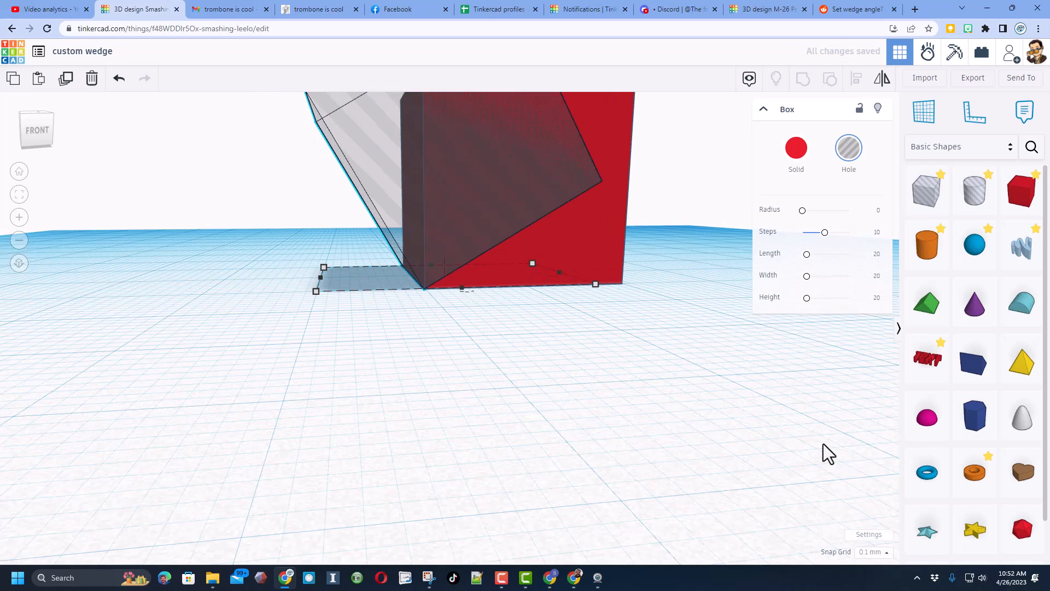
Step: Stretch the hole to about 40.8 mm from a temporary workplane on its slanted face, covering the red box's upper part
right_click_drag(570, 420, 476, 445)
key("w")
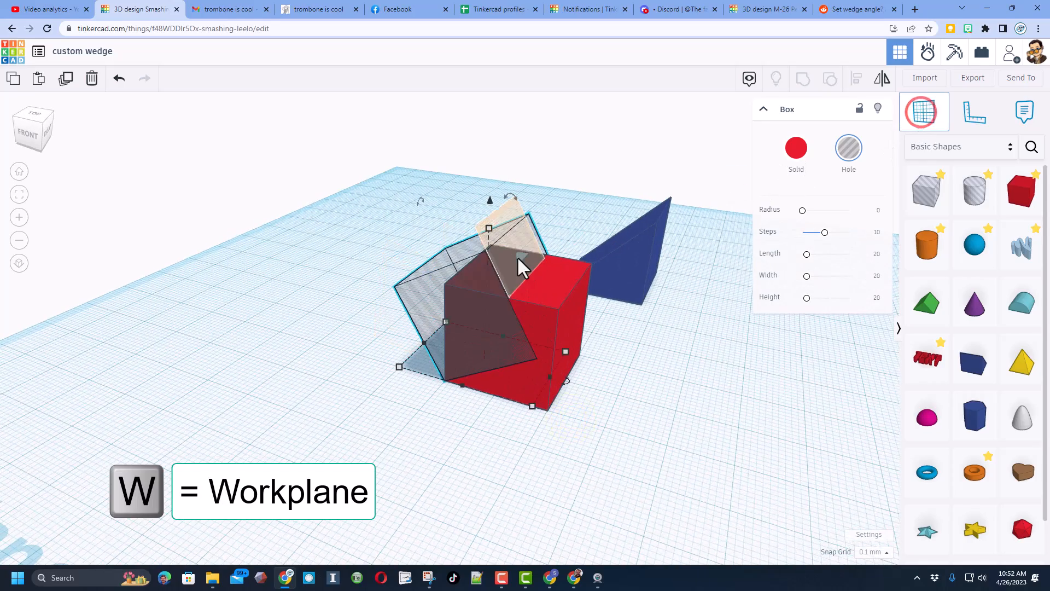
left_click(515, 256)
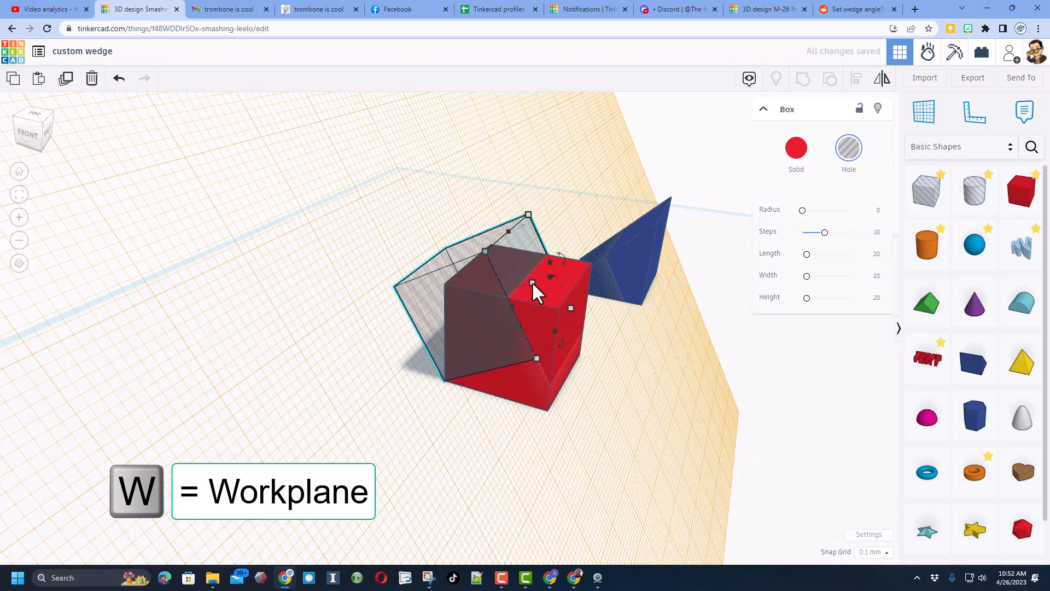
left_click_drag(533, 281, 652, 258)
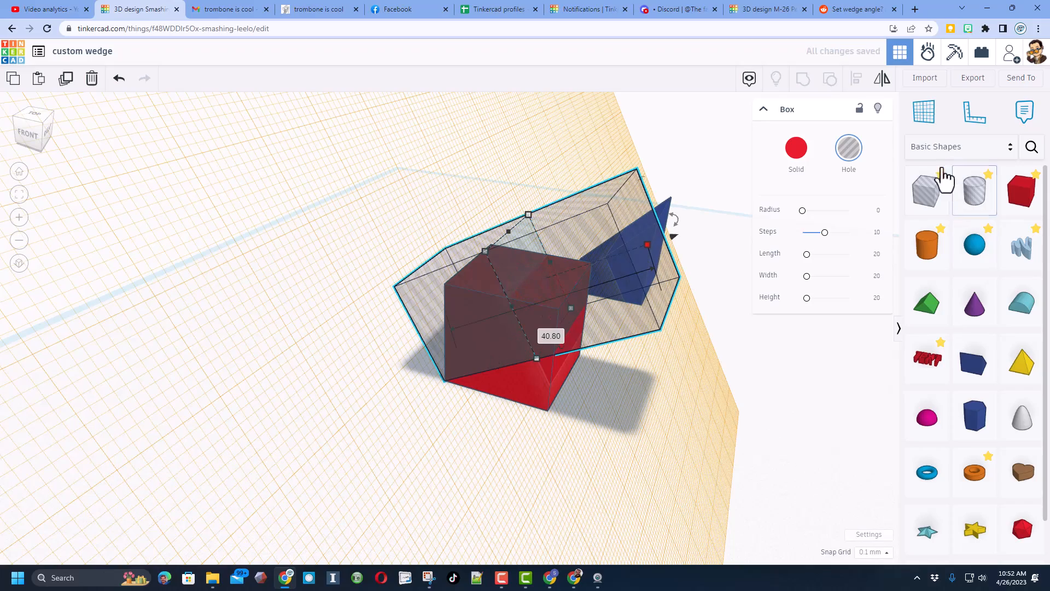
left_click(923, 116)
left_click(675, 497)
right_click_drag(457, 478, 363, 497)
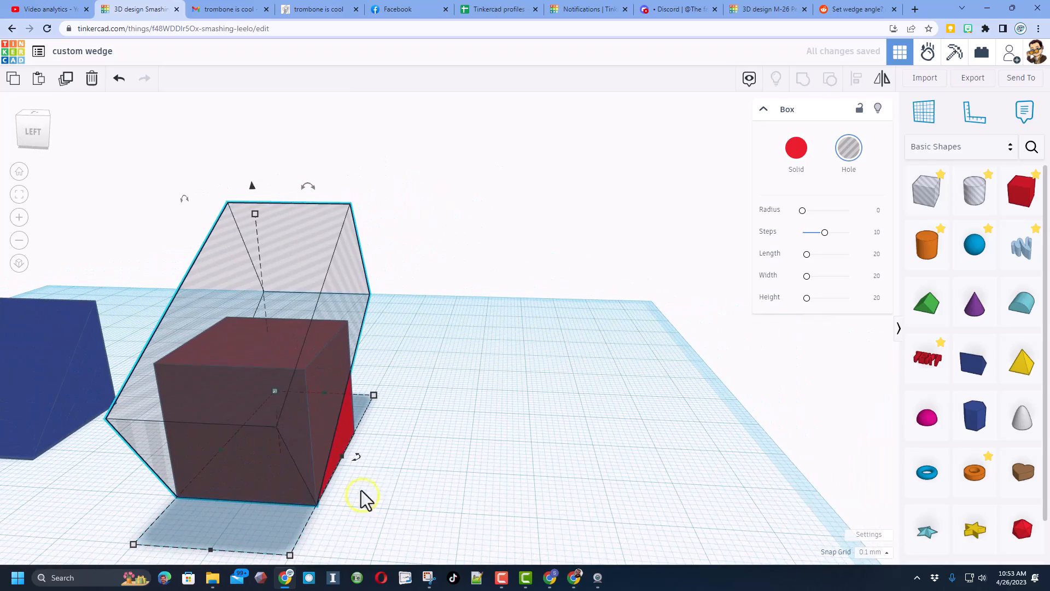
Step: Group the stretched hole with the red box to cut it into a 30° wedge
left_click(291, 528, "shift")
left_click(803, 78)
right_click_drag(523, 379, 340, 410)
right_click_drag(224, 424, 268, 425)
right_click_drag(232, 469, 529, 454)
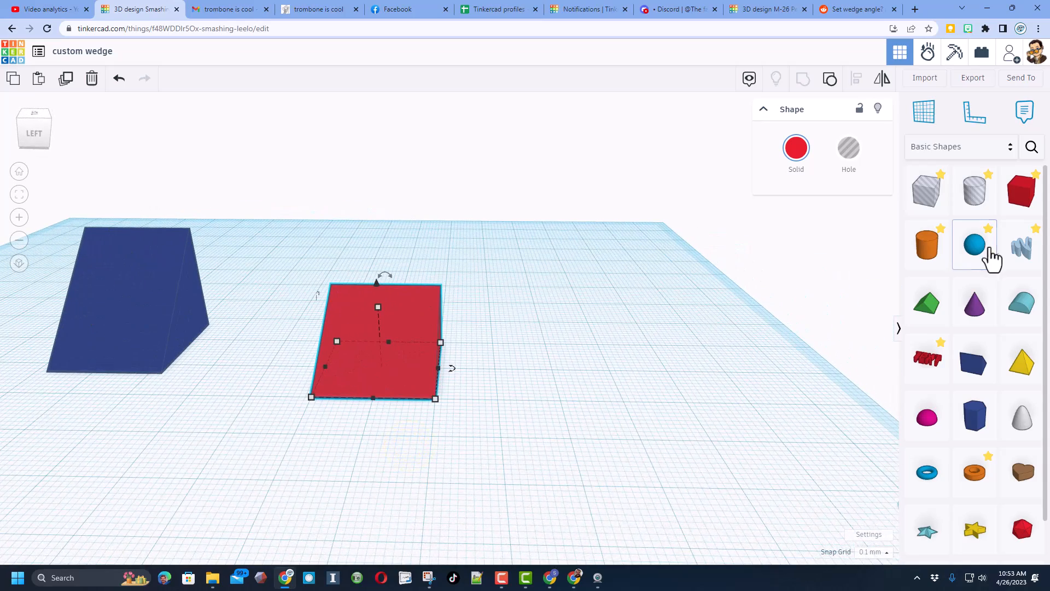
Step: Add a second red box in front of the cut wedge and scale it uniformly to 1 mm
left_click_drag(1010, 214, 388, 376, "shift")
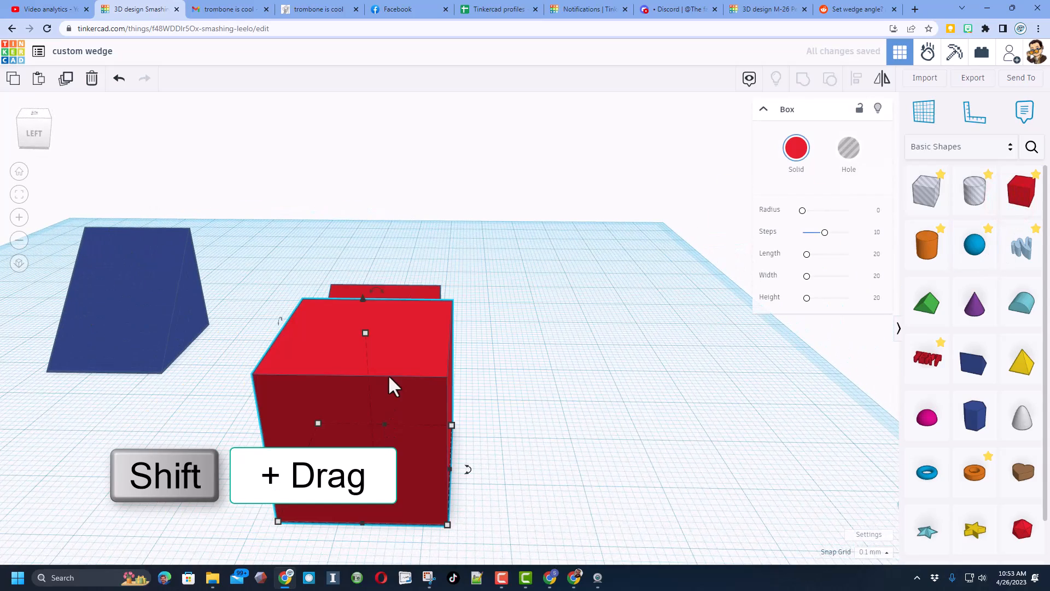
left_click_drag(361, 330, 391, 333, "shift")
left_click(419, 379)
type("1")
key("Return")
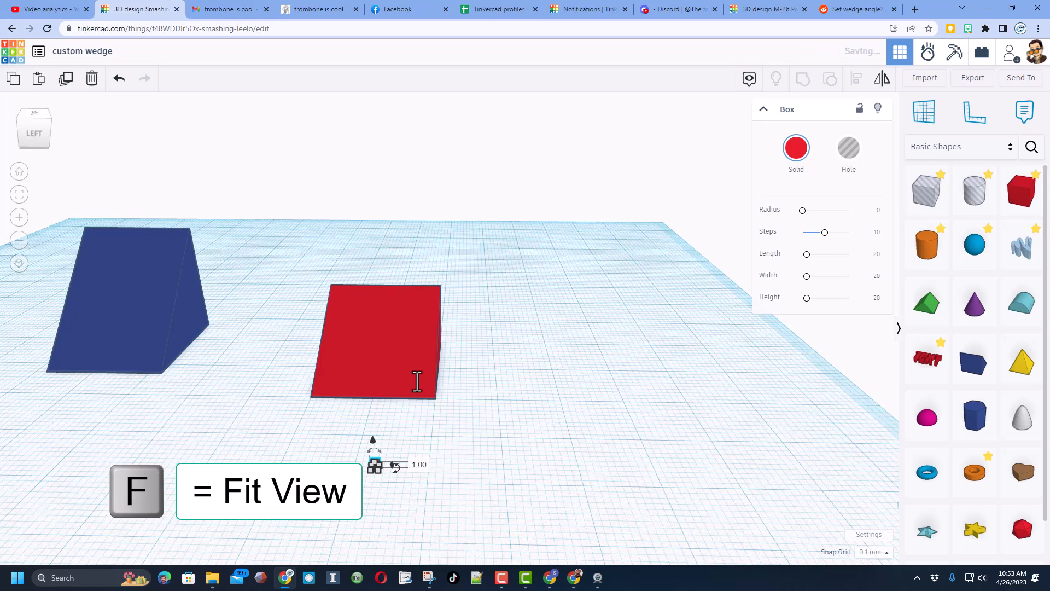
Step: Stretch the small 1 mm box toward the red wedge and set its length to 30 mm
key("f")
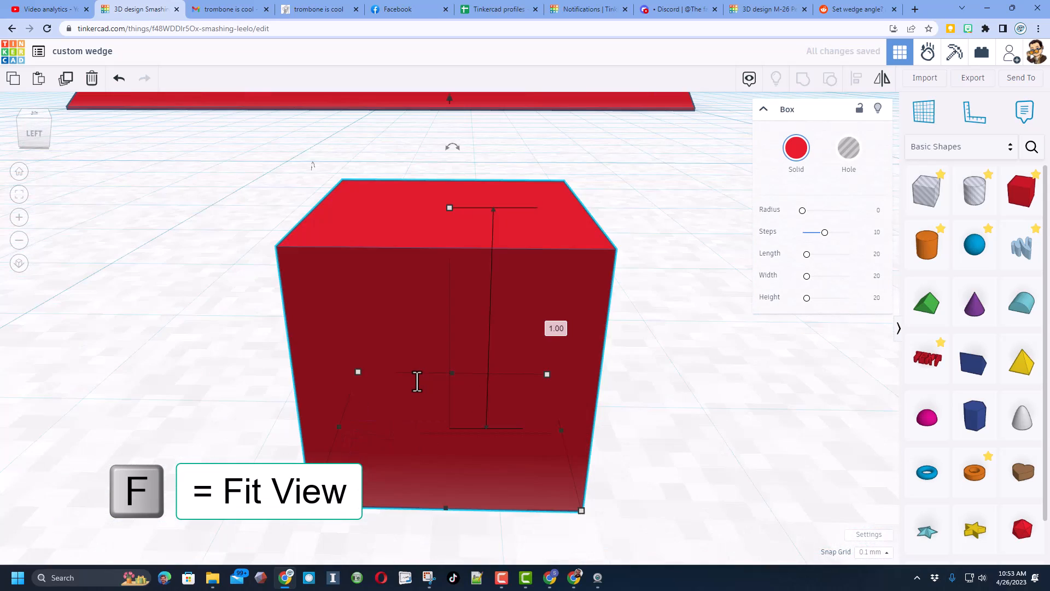
left_click_drag(452, 372, 460, 270)
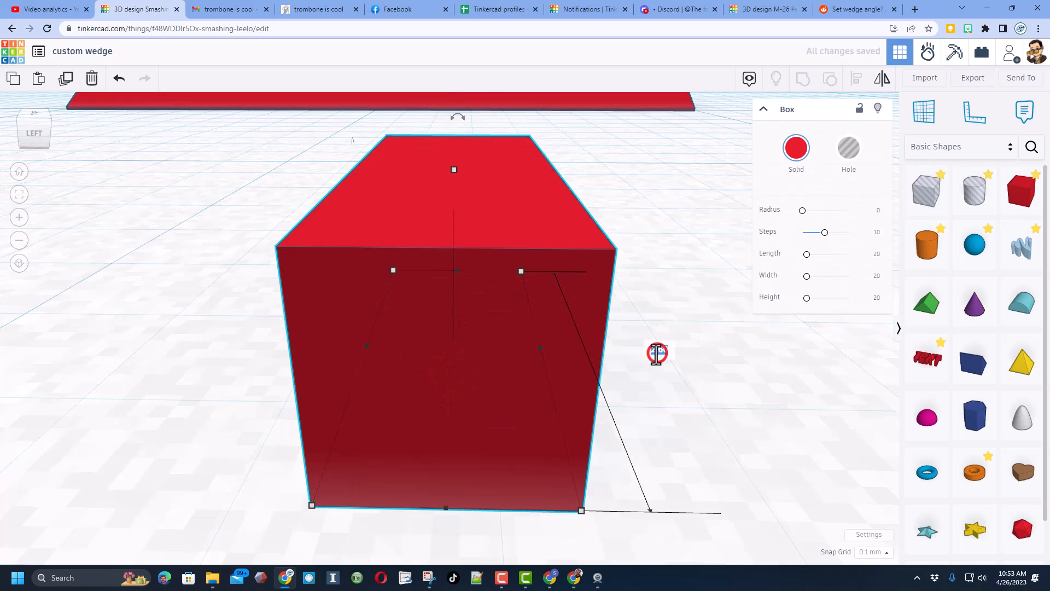
type("30")
key("Return")
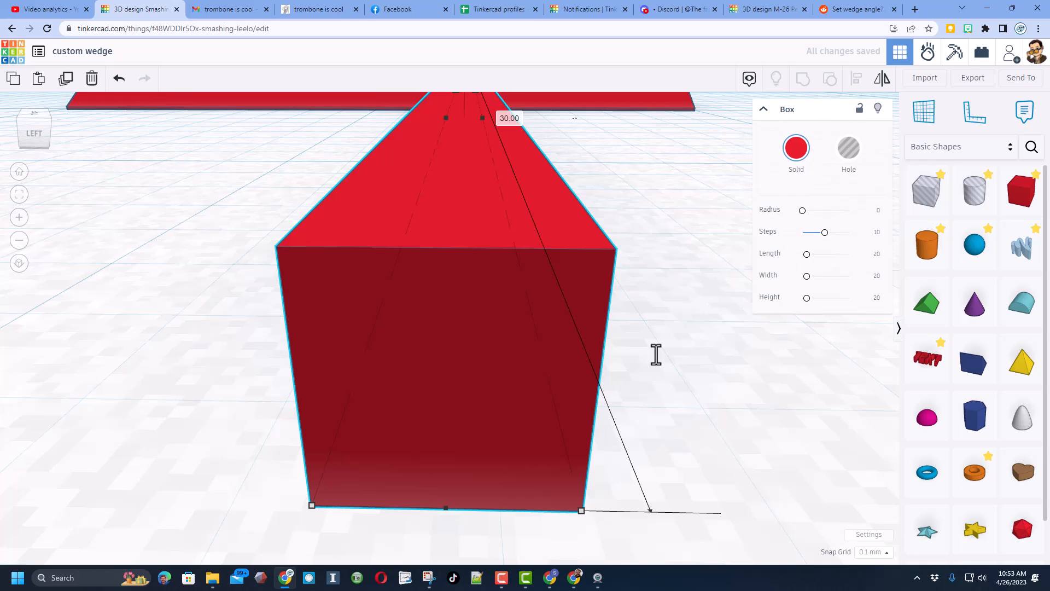
Step: Change the thin 30 mm bar's colour to green
left_click(793, 158)
key("f")
left_click(792, 161)
left_click(843, 248)
left_click(736, 295)
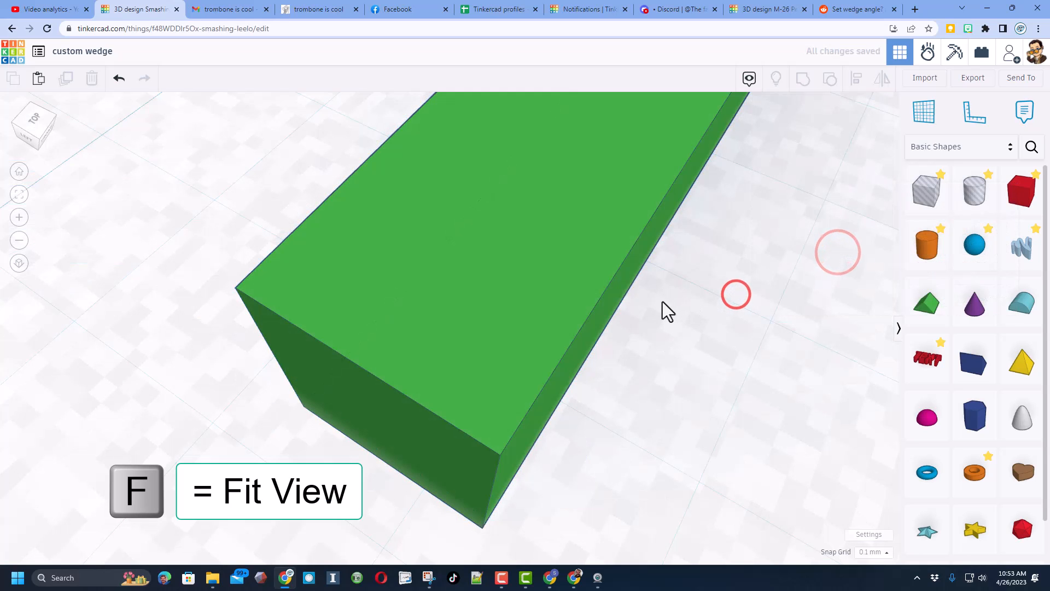
Step: Align the green bar to the red wedge, flush with its back side and with one end at the wedge's thin edge
key("f")
right_click_drag(593, 355, 483, 386)
left_click_drag(459, 380, 573, 476)
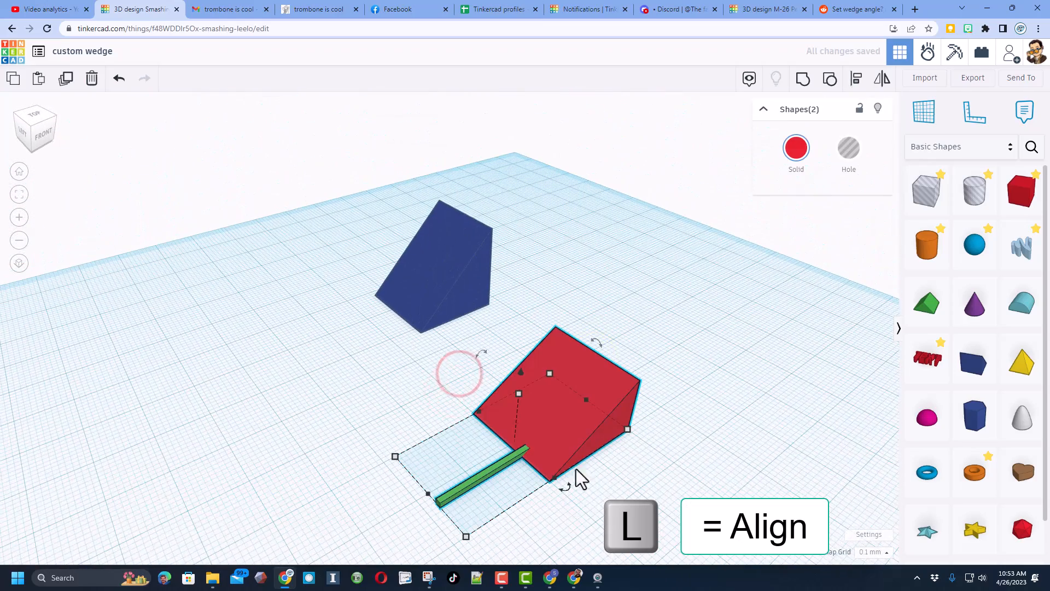
left_click(857, 78)
left_click(552, 399)
left_click(463, 419)
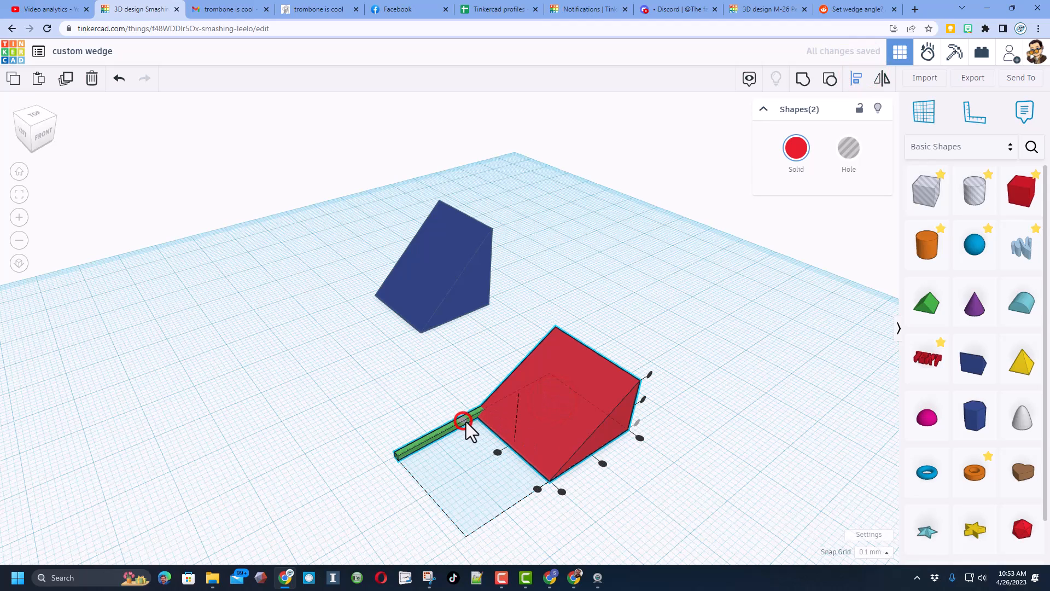
left_click(561, 491)
left_click(439, 458)
right_click_drag(430, 440, 737, 428)
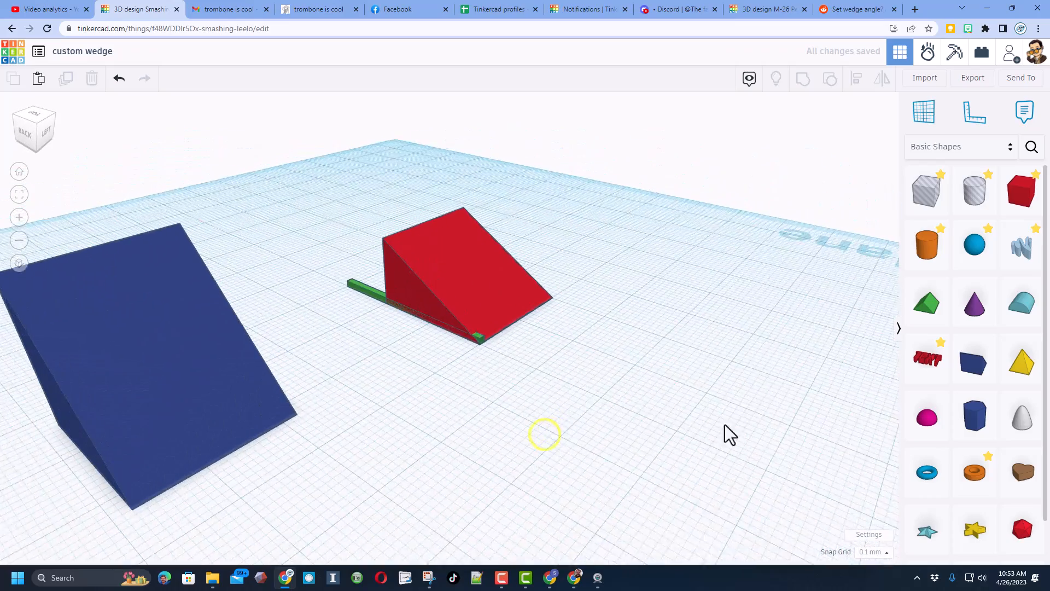
Step: Set the snap grid to 5.0 mm, duplicate the green bar and move the copy 30 mm outward beyond the wedge's thin edge
left_click(345, 297)
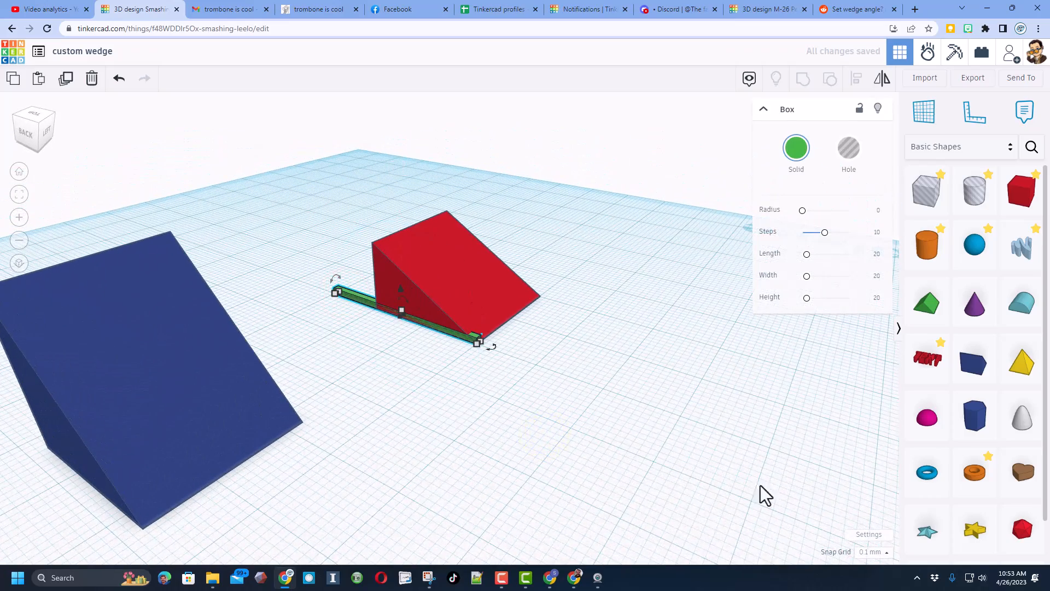
left_click(864, 554)
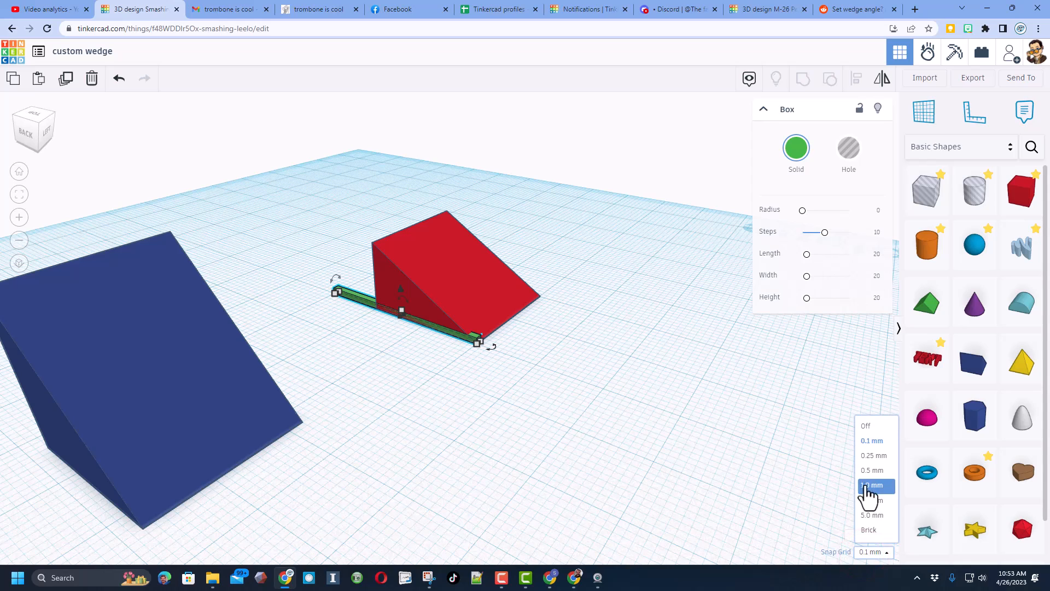
left_click(871, 514)
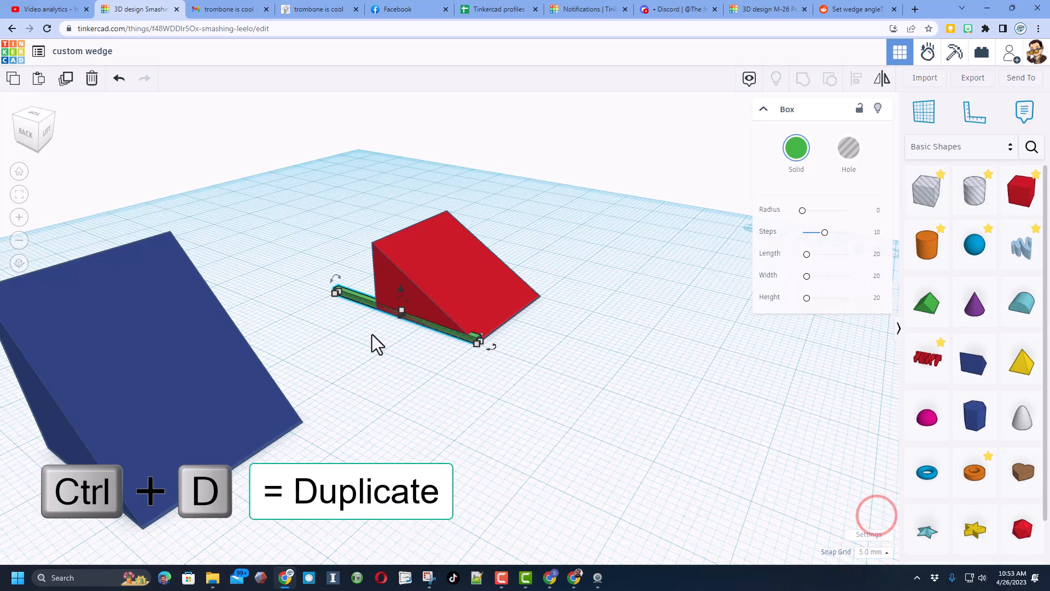
key("ctrl+d")
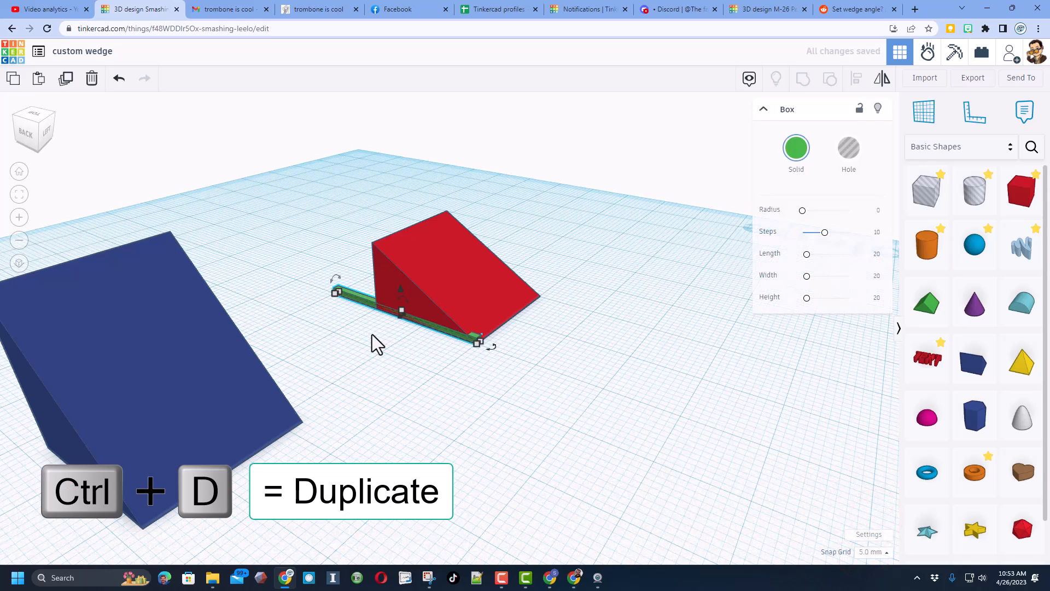
key("Right")
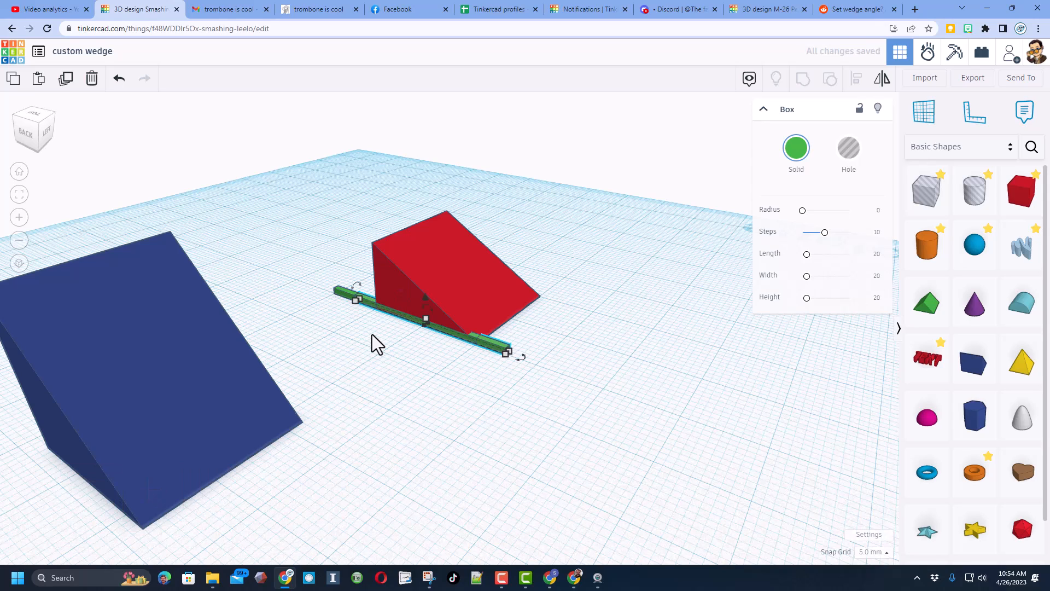
key("Right")
key("Right")
key("Right")
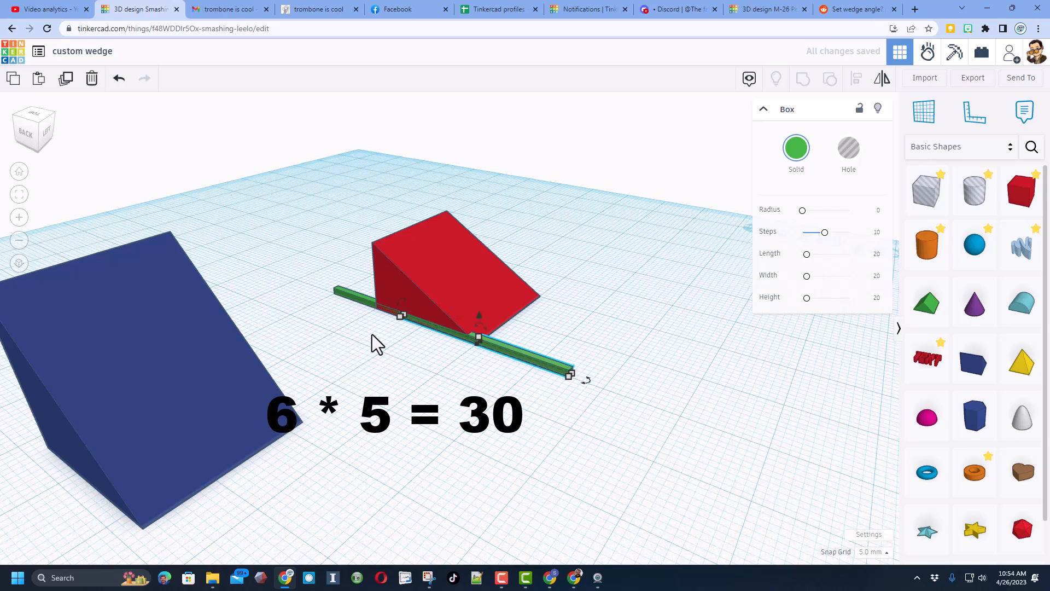
key("Right")
key("Right")
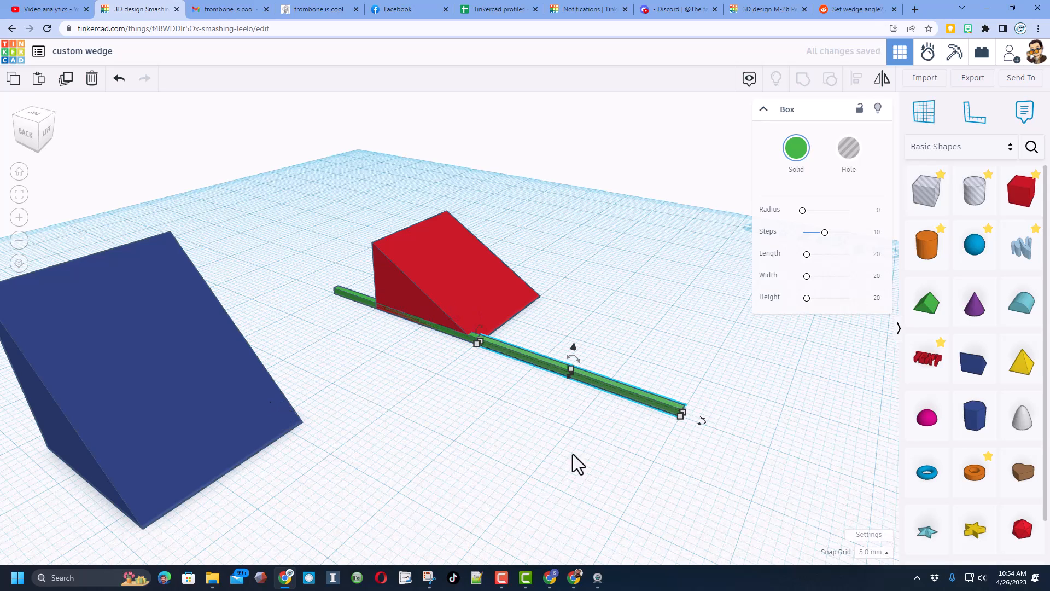
Step: Shrink the copied bar to a 5 mm long, 0.01 mm wide sliver at its outer end and group it with the original bar
right_click_drag(533, 389, 492, 346)
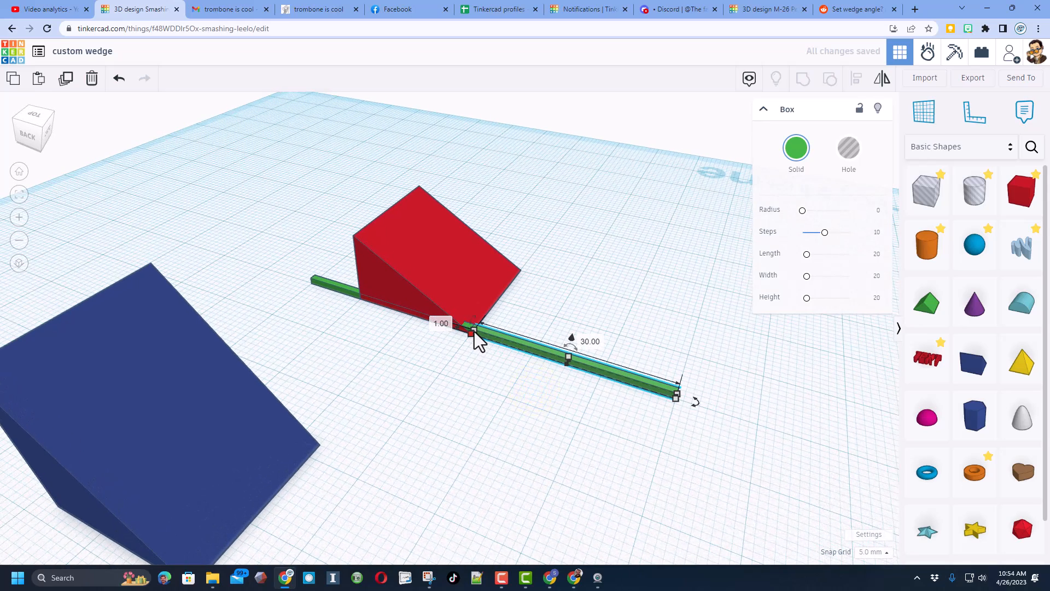
left_click_drag(473, 331, 605, 375)
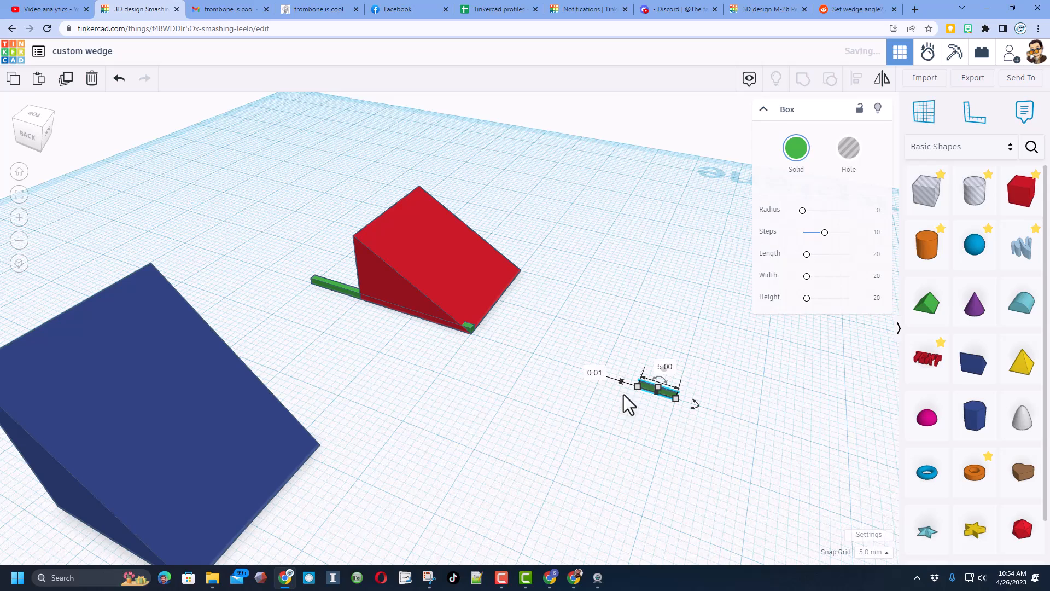
left_click(595, 399)
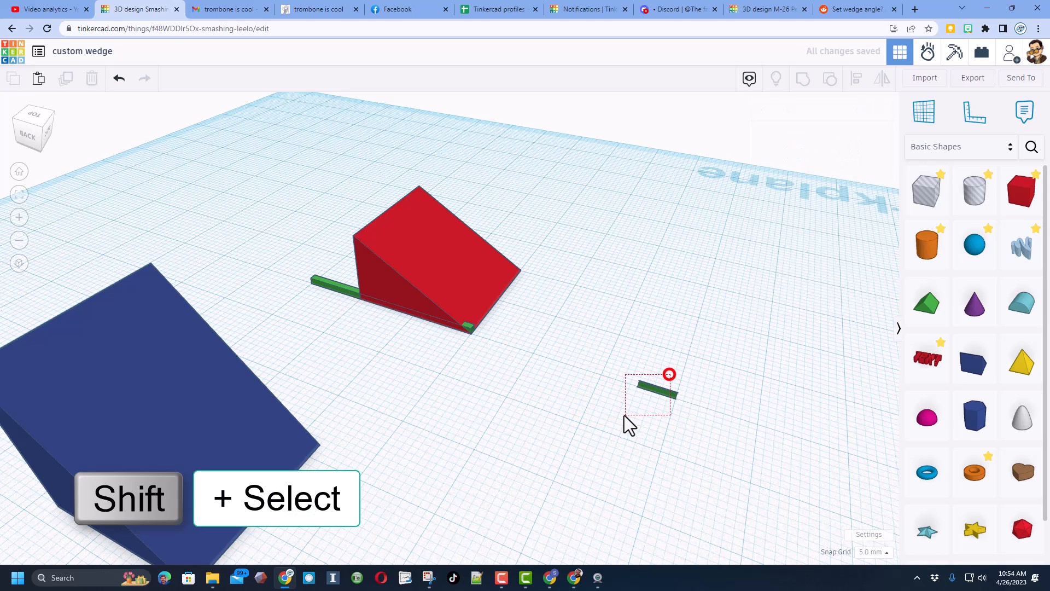
left_click_drag(626, 416, 623, 415)
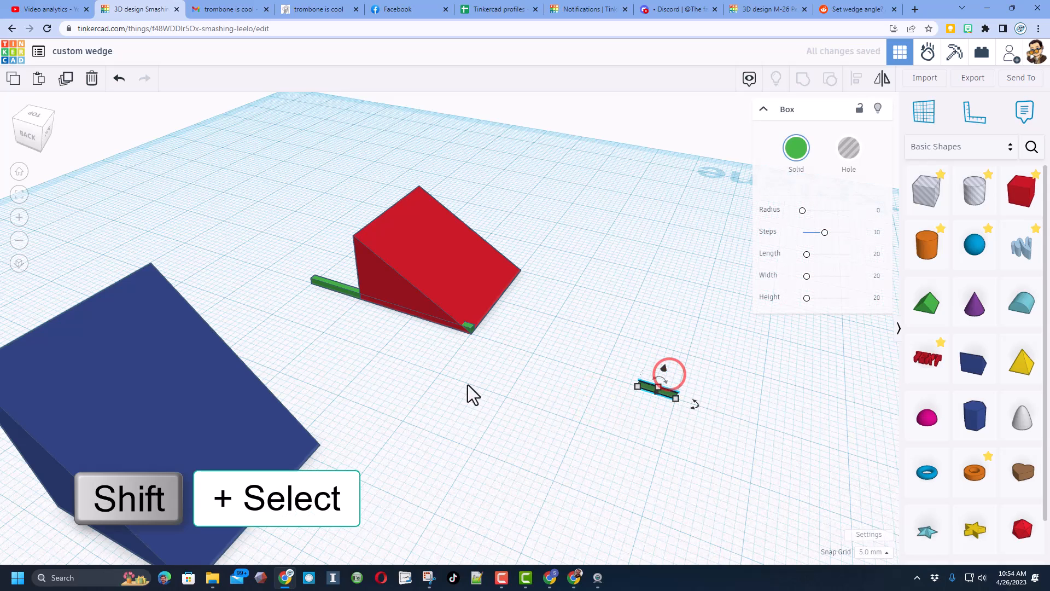
left_click(331, 291, "shift")
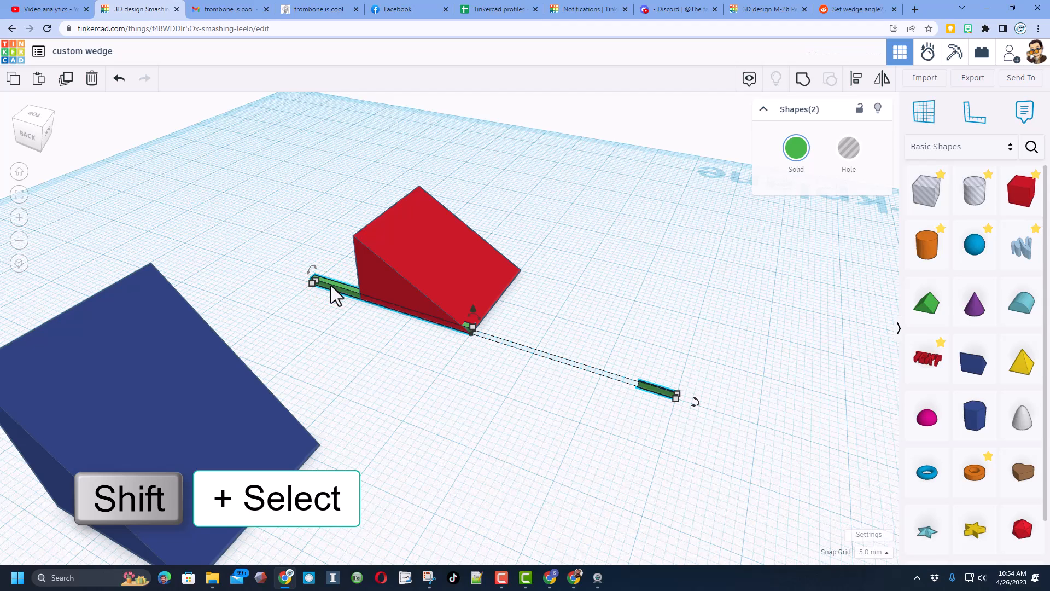
key("ctrl+g")
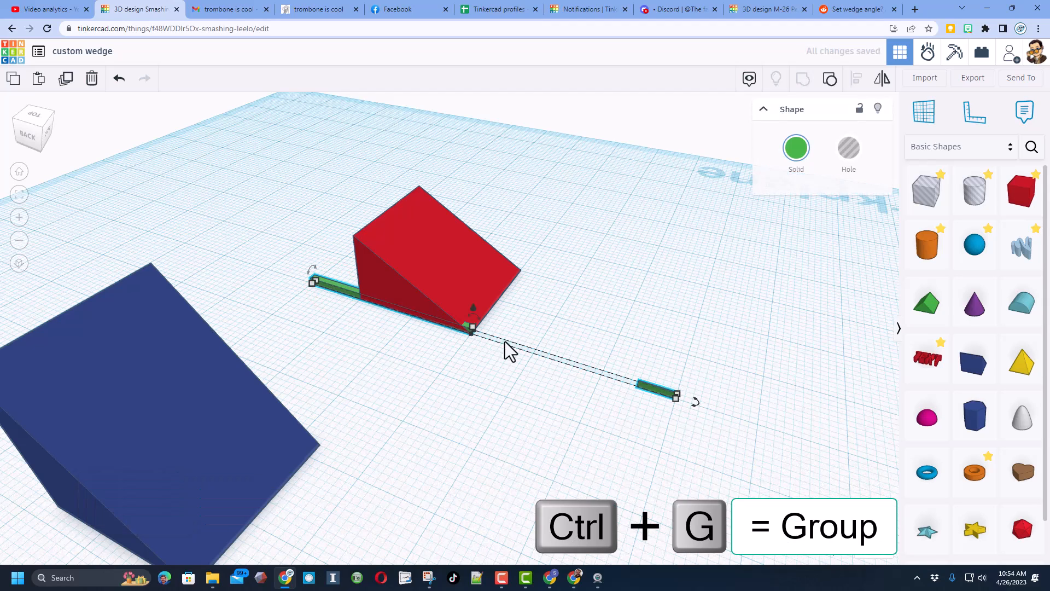
Step: Rotate the grouped green bar about the wedge's thin edge to match the red slope, and inspect the fit from several sides
mouse_move(469, 327)
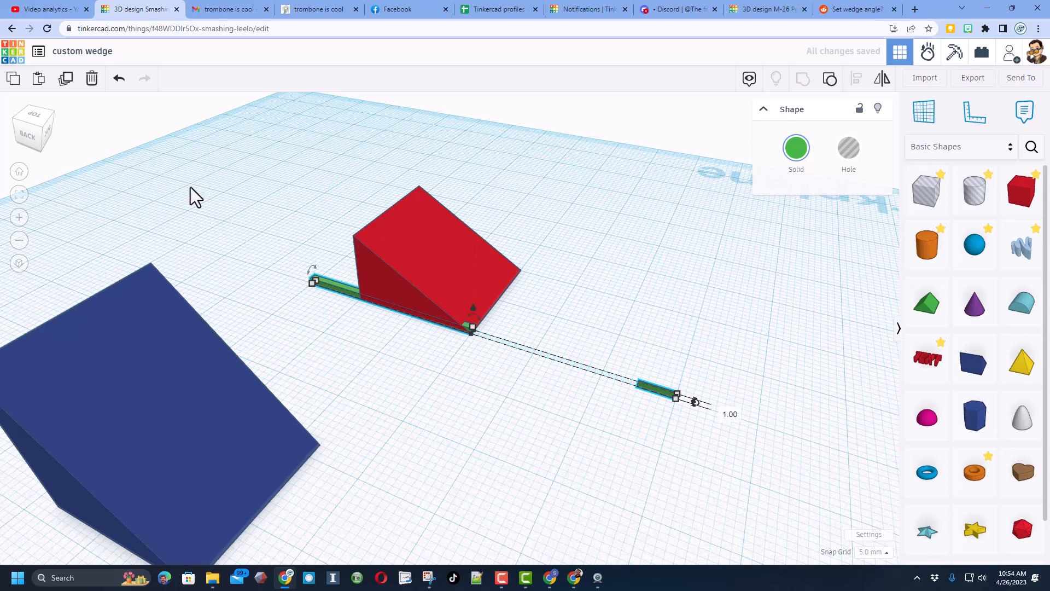
left_click(21, 172)
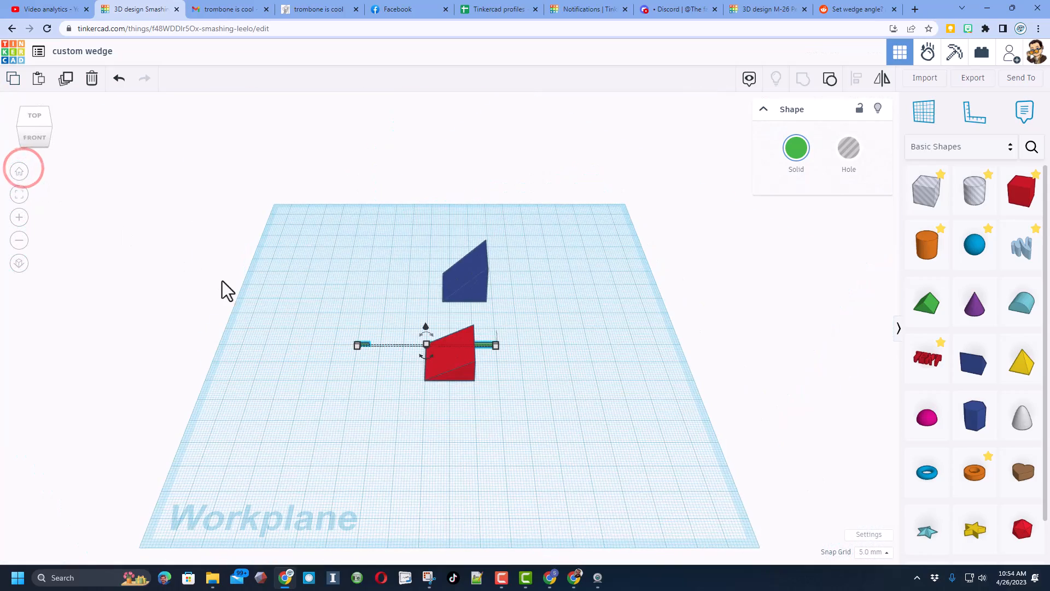
mouse_move(415, 350)
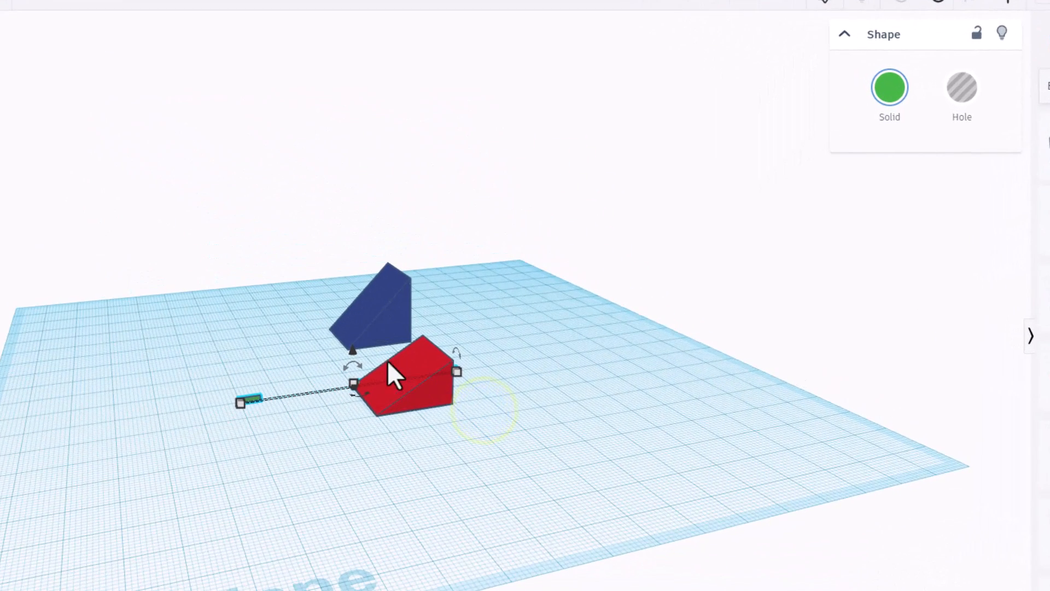
left_click_drag(363, 362, 222, 176)
right_click_drag(319, 420, 340, 398)
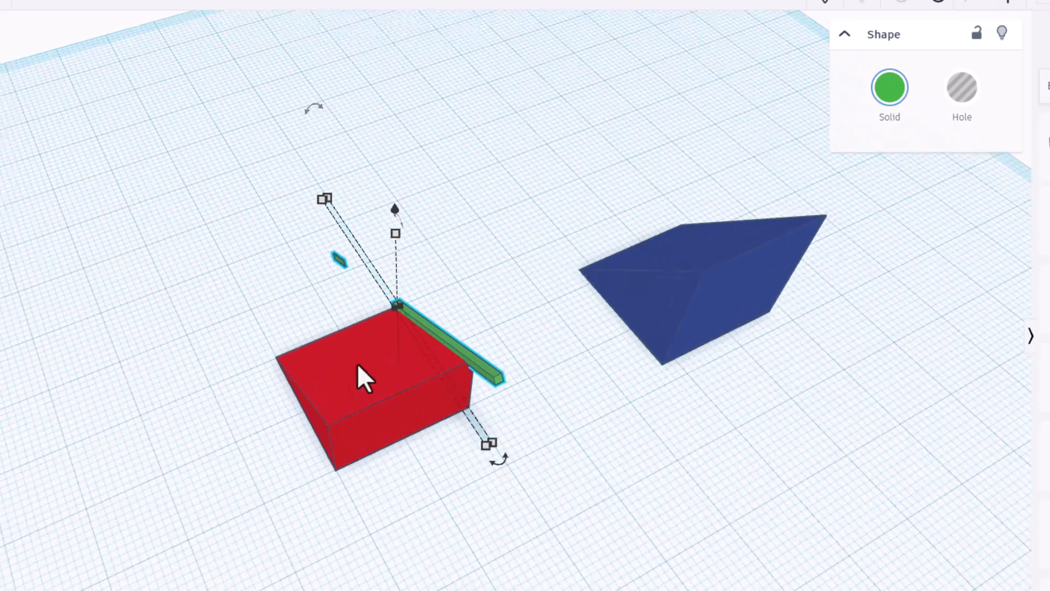
right_click_drag(398, 308, 792, 283)
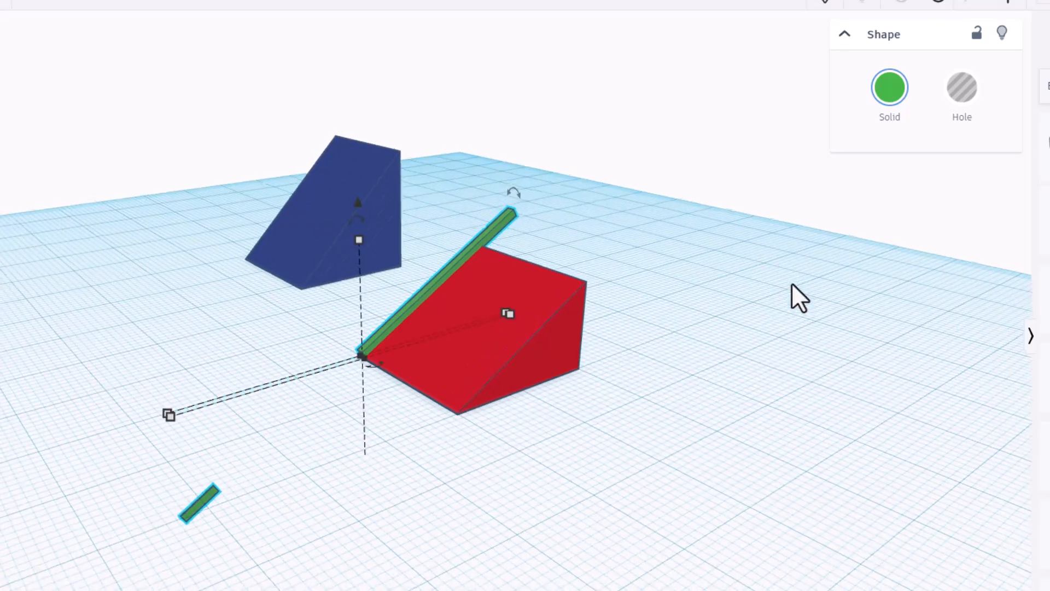
right_click_drag(681, 363, 447, 485)
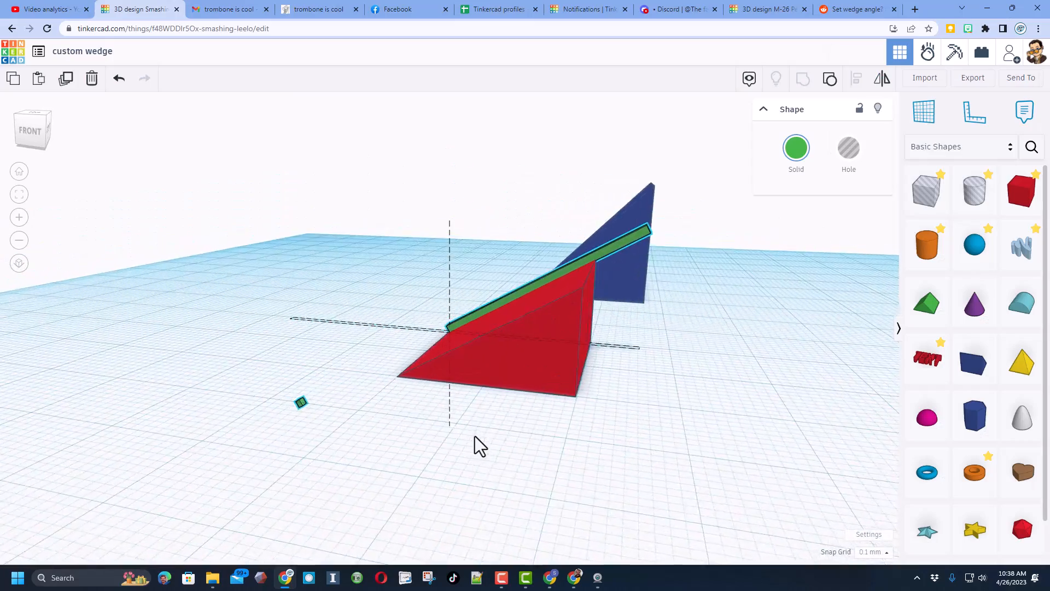
right_click_drag(480, 446, 385, 398)
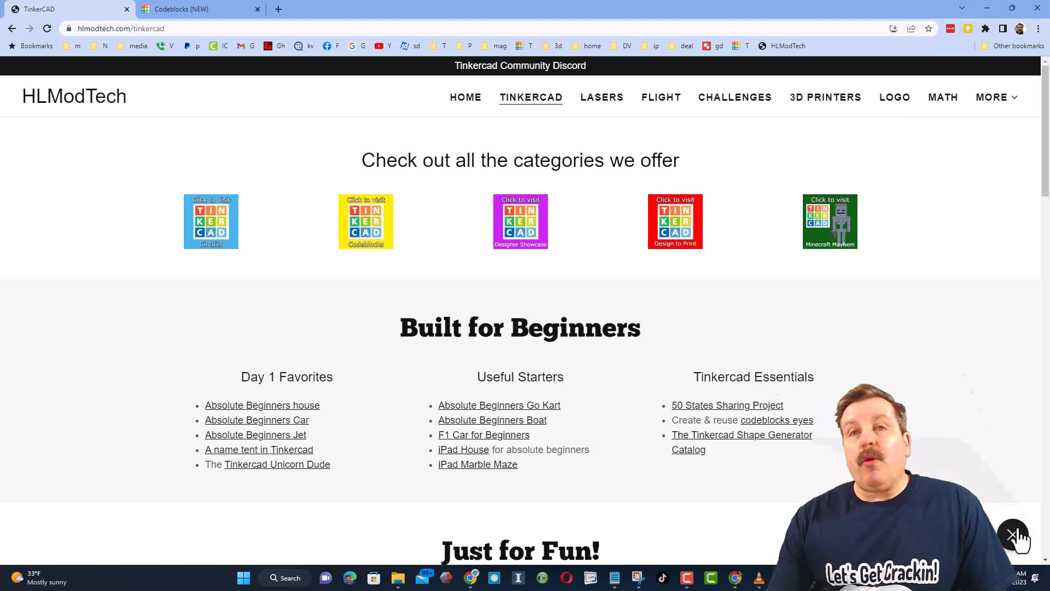
Step: On the HLModTech website, open and close the contact chat, and open the Tinkercad Community Discord invitation
left_click(1015, 535)
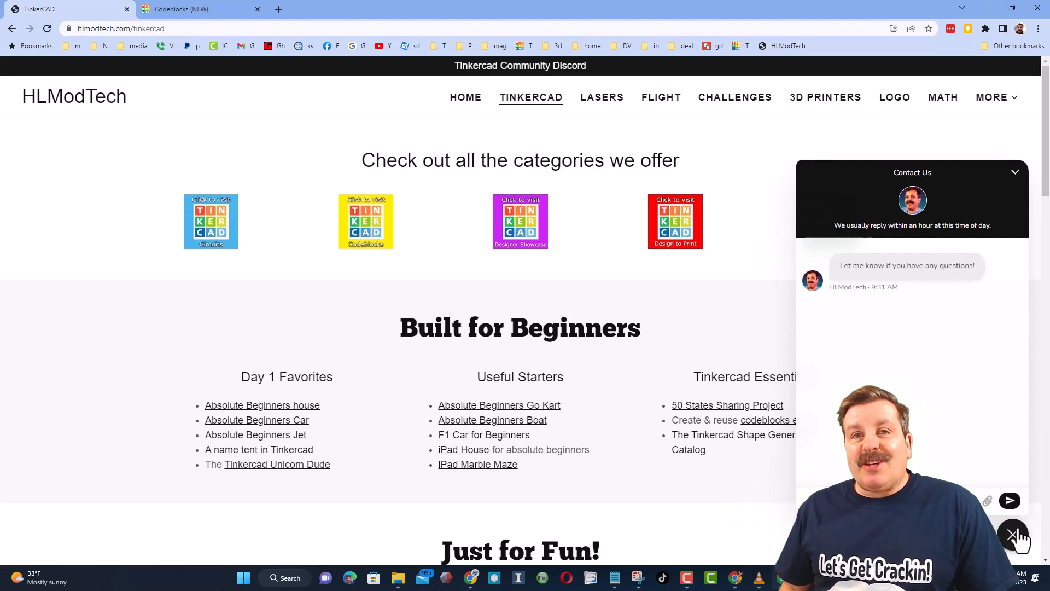
left_click(1017, 533)
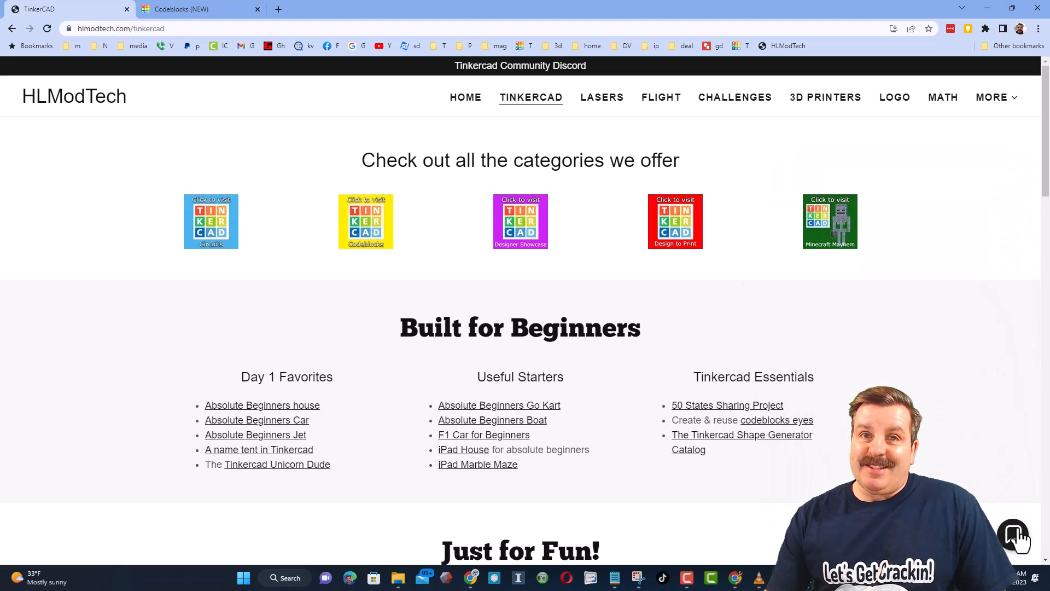
left_click(529, 69)
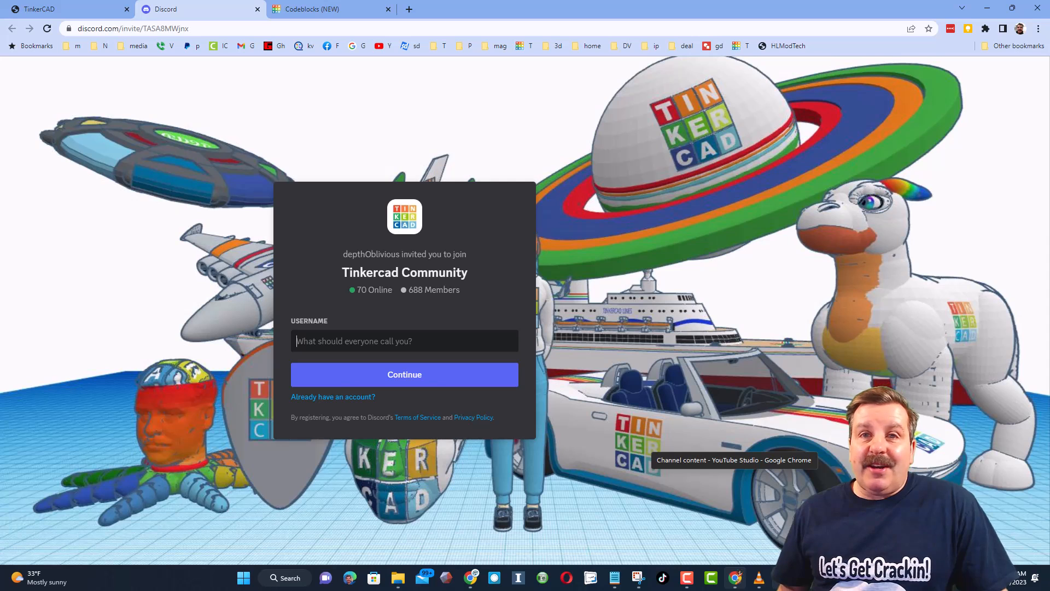